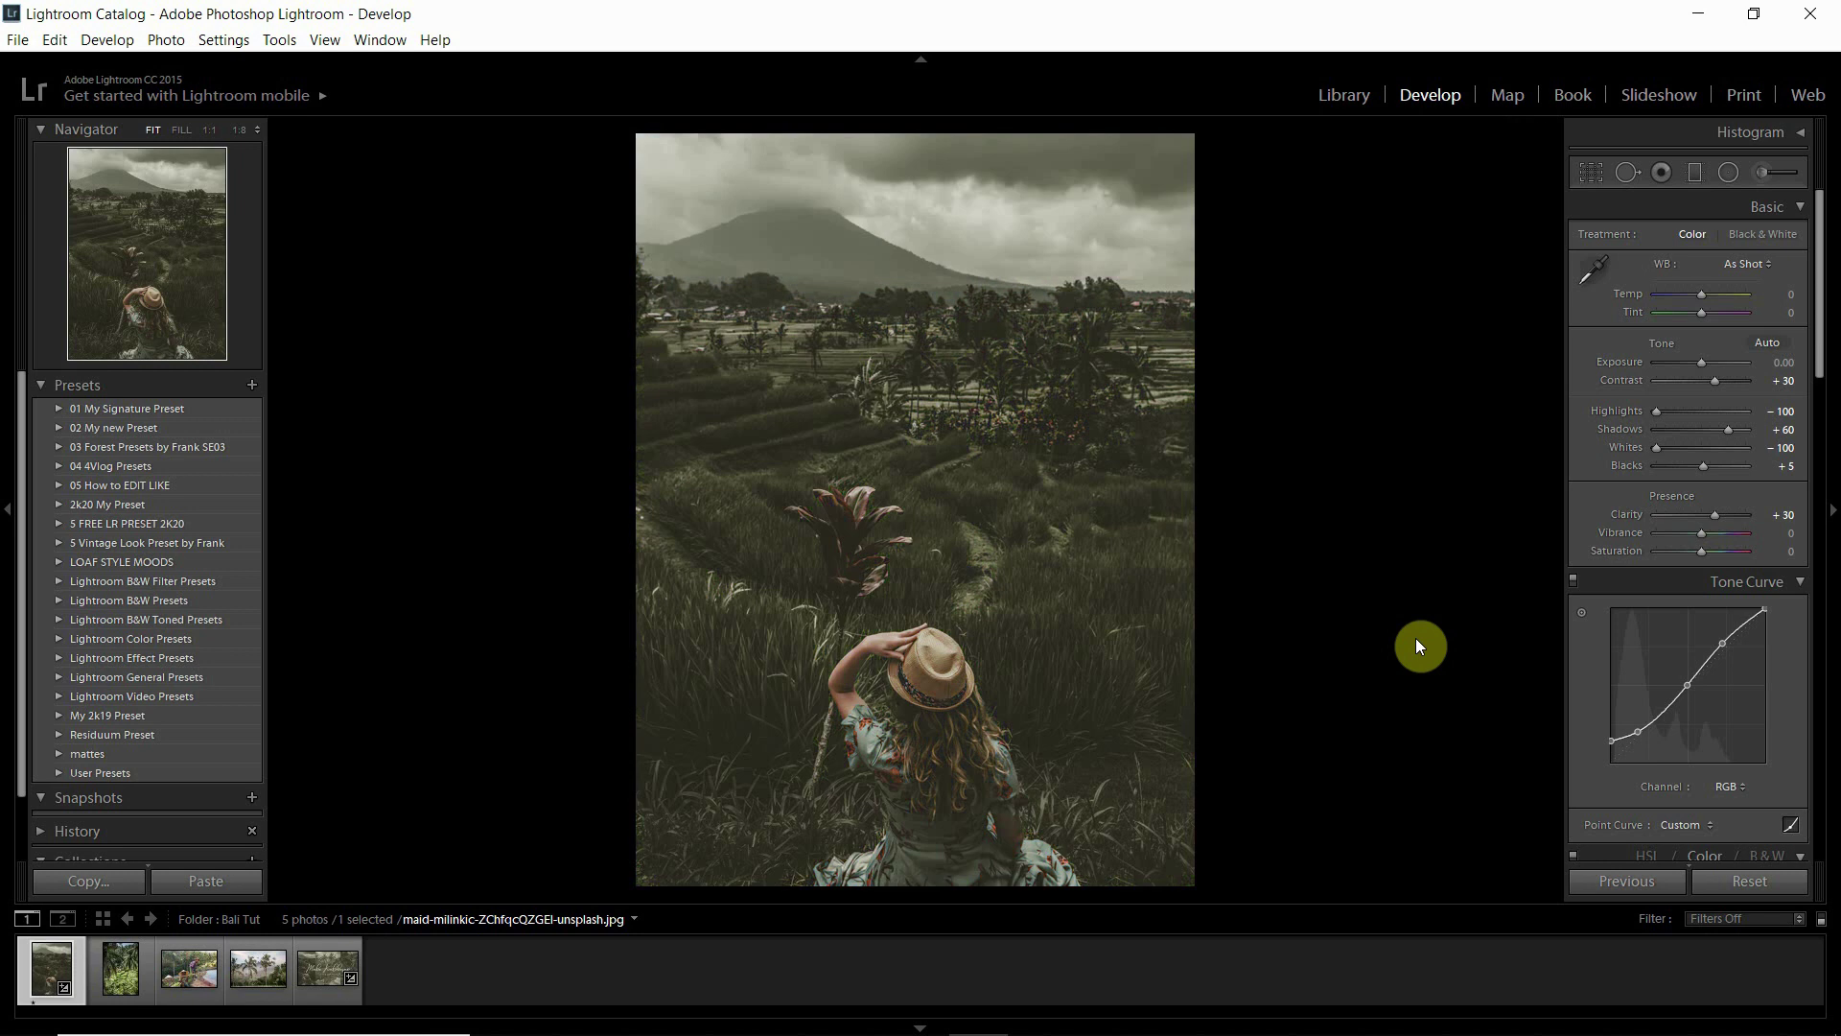
pyautogui.press('\\')
# Compare the graded photo with the original and desaturate several HSL colour ranges.
pyautogui.scroll(-4, 1790, 279)
pyautogui.scroll(-4, 1789, 279)
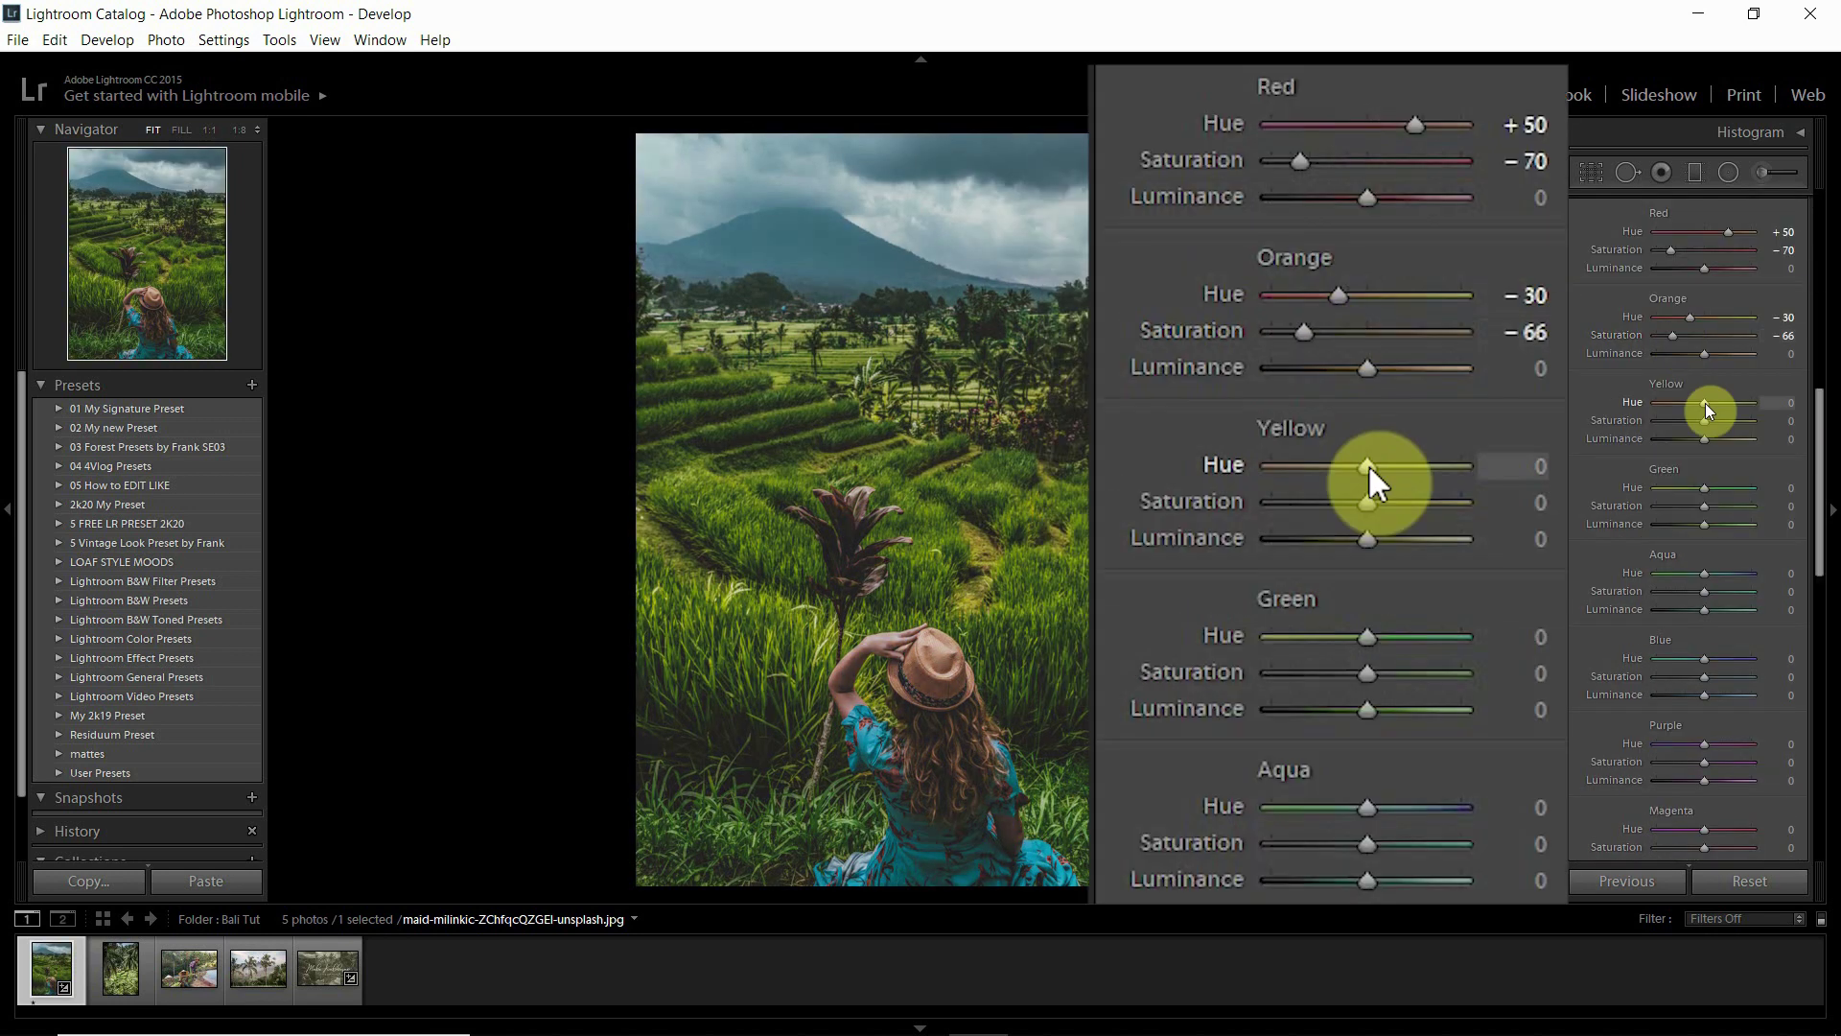
pyautogui.moveTo(1705, 402); pyautogui.dragTo(1741, 402)
pyautogui.moveTo(1704, 421); pyautogui.dragTo(1666, 418)
pyautogui.moveTo(1704, 487)
pyautogui.mouseDown()
pyautogui.moveTo(1656, 487)
pyautogui.moveTo(1661, 506)
pyautogui.mouseUp()
pyautogui.moveTo(1704, 524); pyautogui.dragTo(1671, 526)
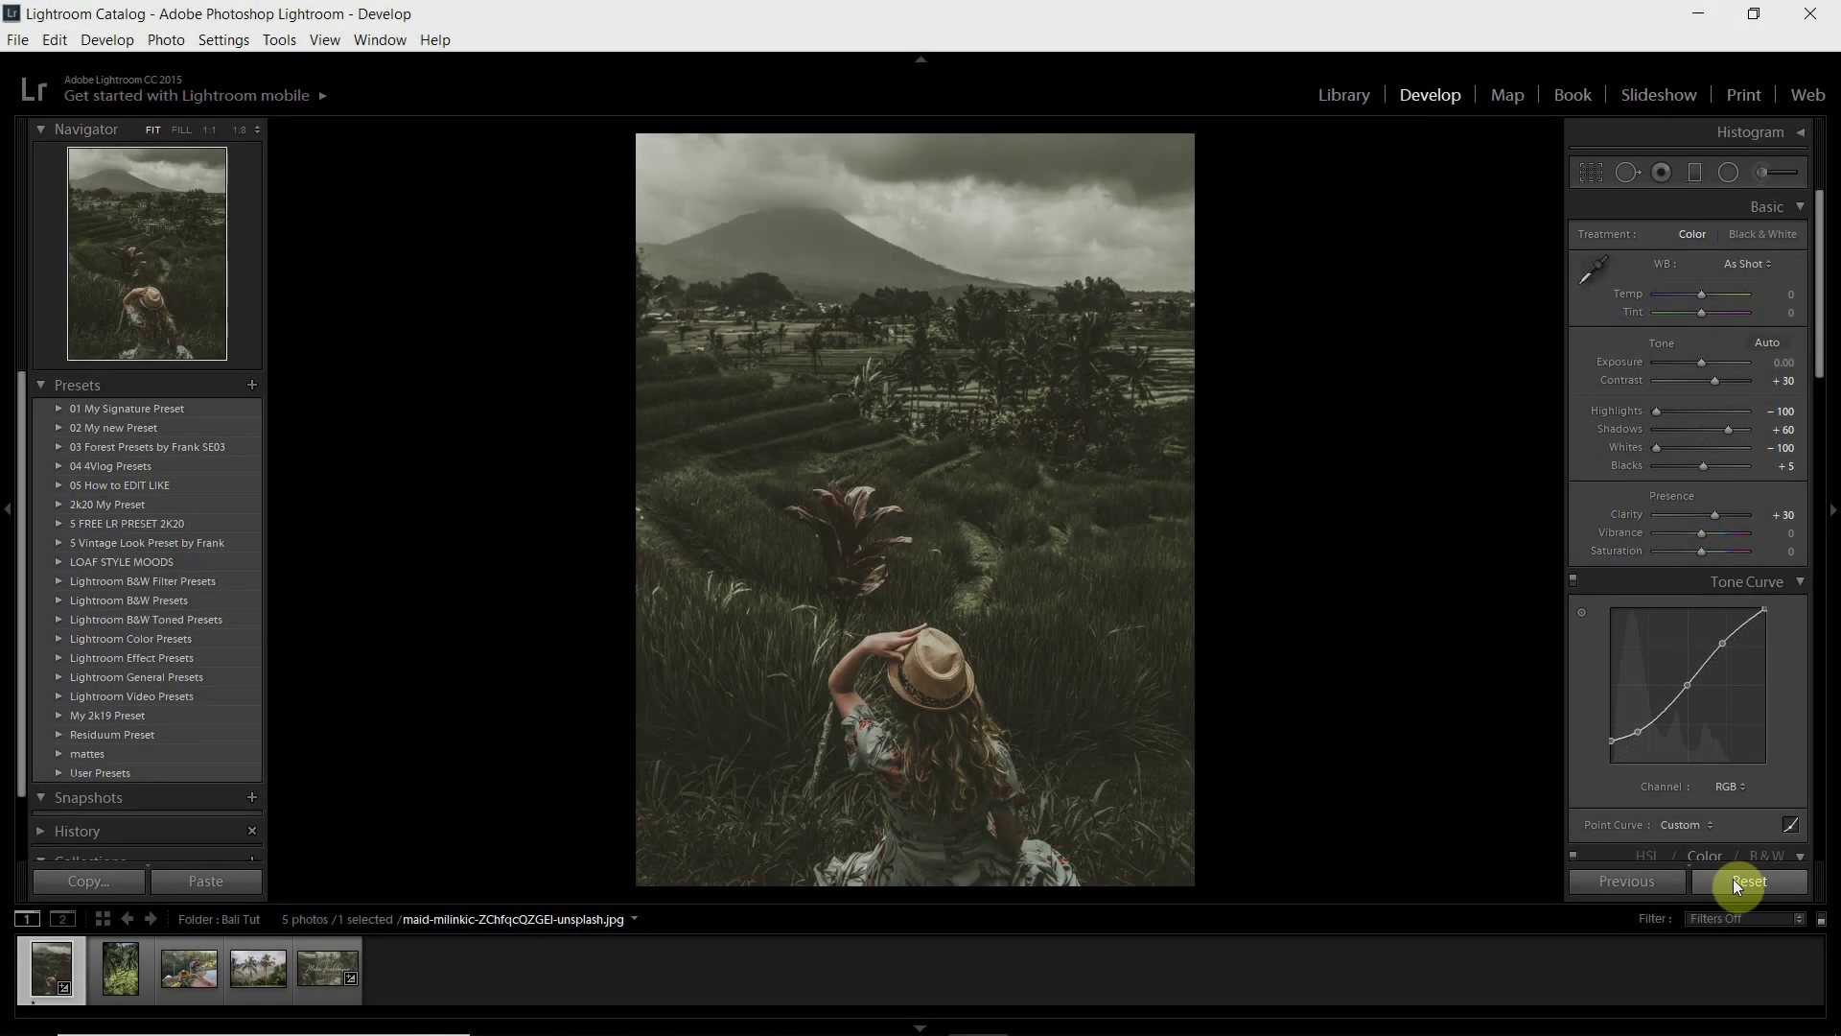
# Reset the photo, then set Contrast +30, Highlights -100, Shadows +60, Whites -100, Blacks +6, Clarity +30.
pyautogui.click(1734, 878)
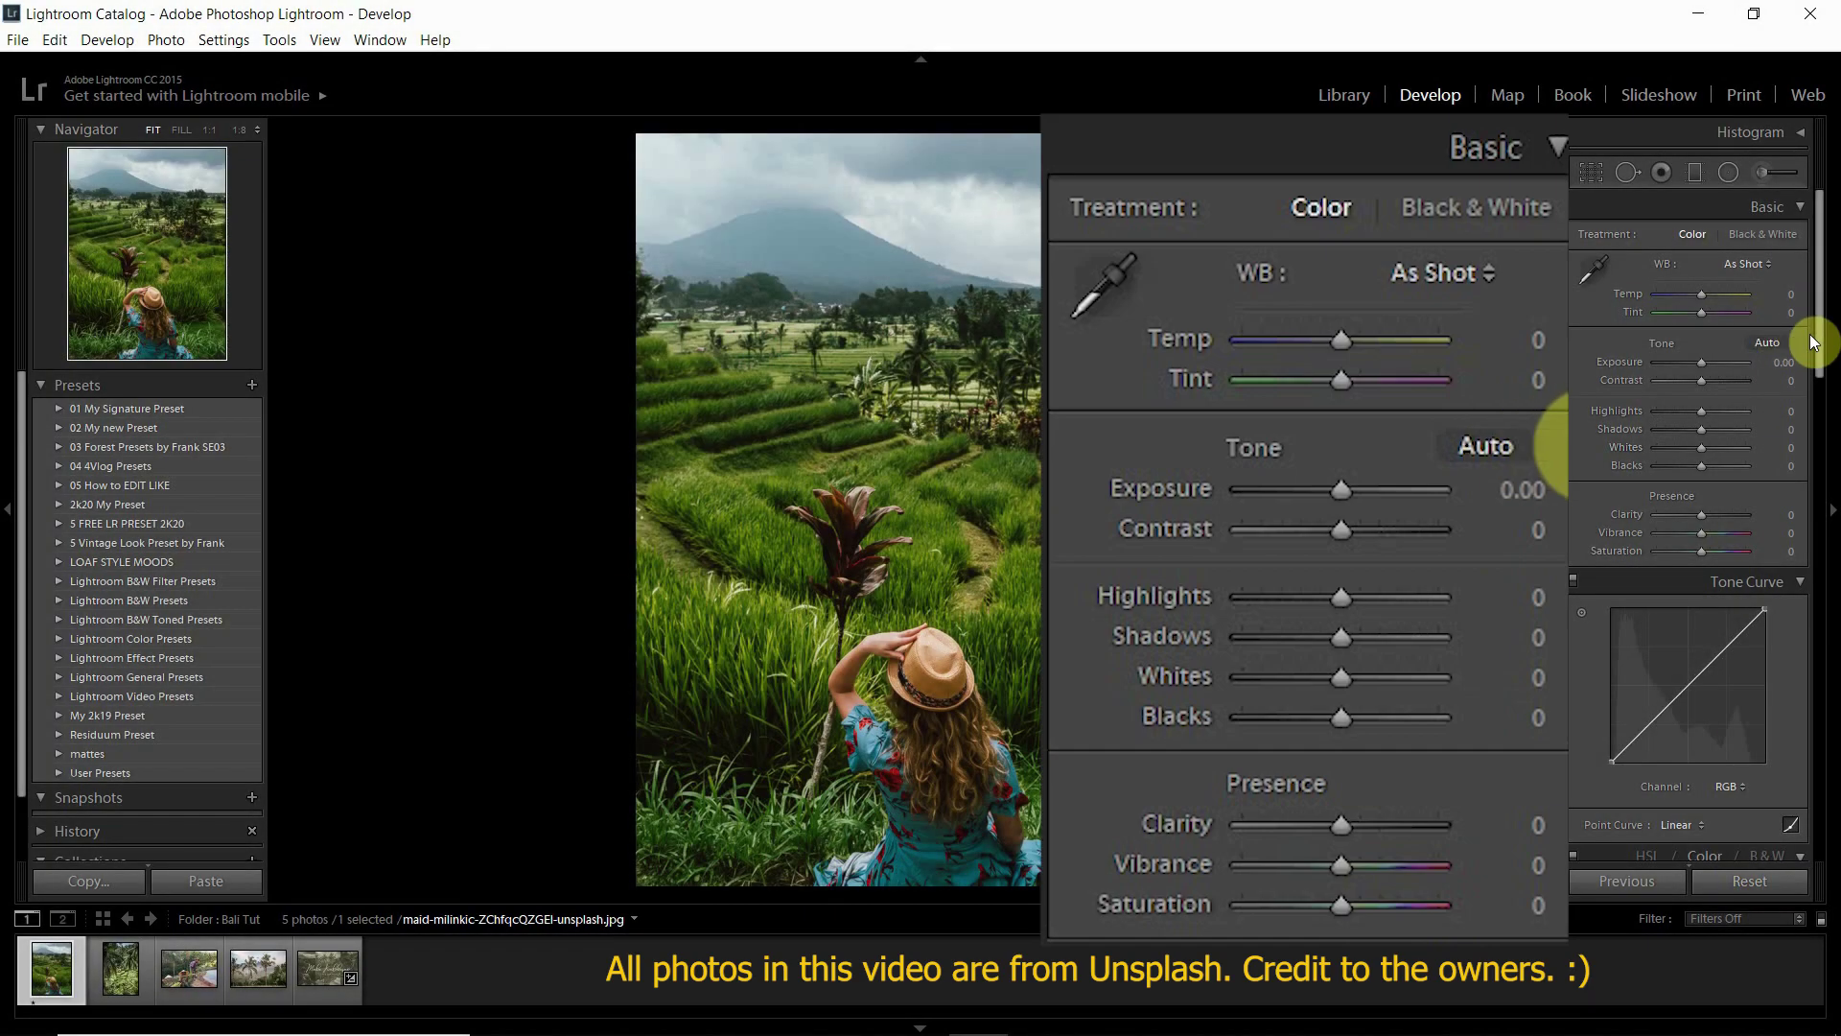
pyautogui.moveTo(1701, 381); pyautogui.dragTo(1715, 384)
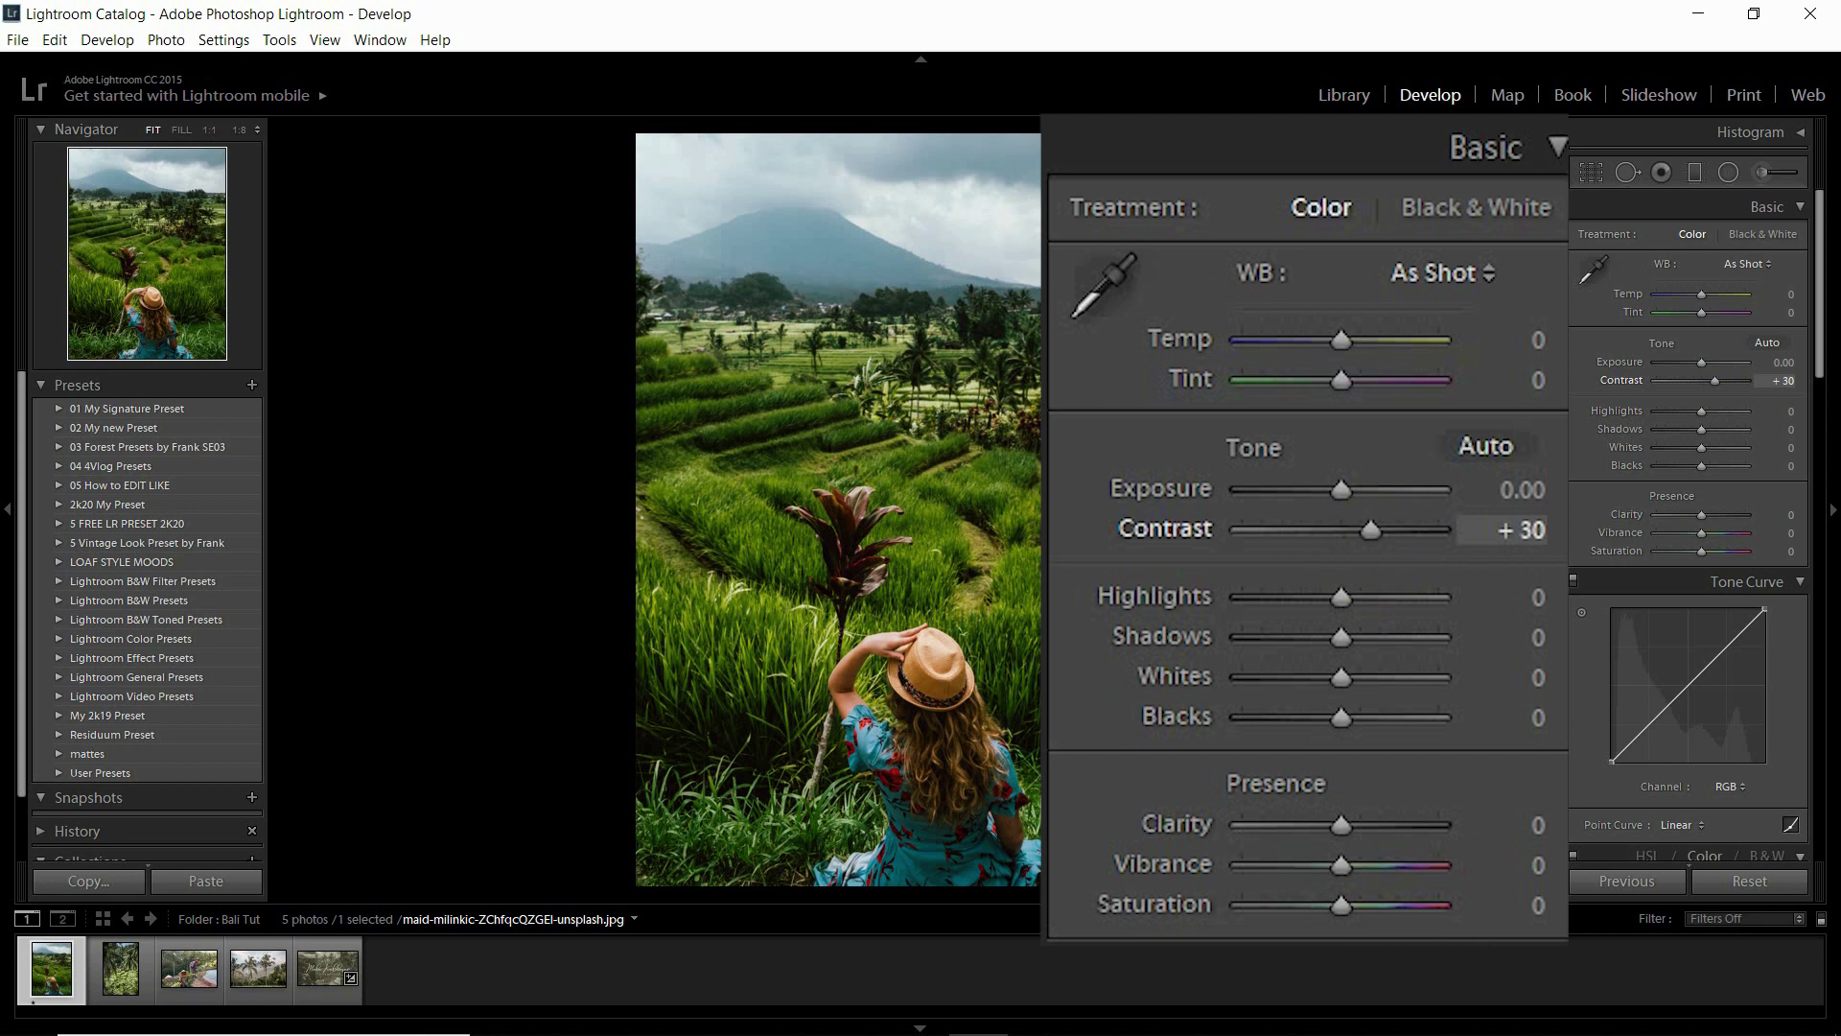
pyautogui.moveTo(1701, 413)
pyautogui.mouseDown()
pyautogui.moveTo(1644, 432)
pyautogui.moveTo(1730, 441)
pyautogui.moveTo(1651, 448)
pyautogui.moveTo(1707, 468)
pyautogui.moveTo(1715, 516)
pyautogui.mouseUp()
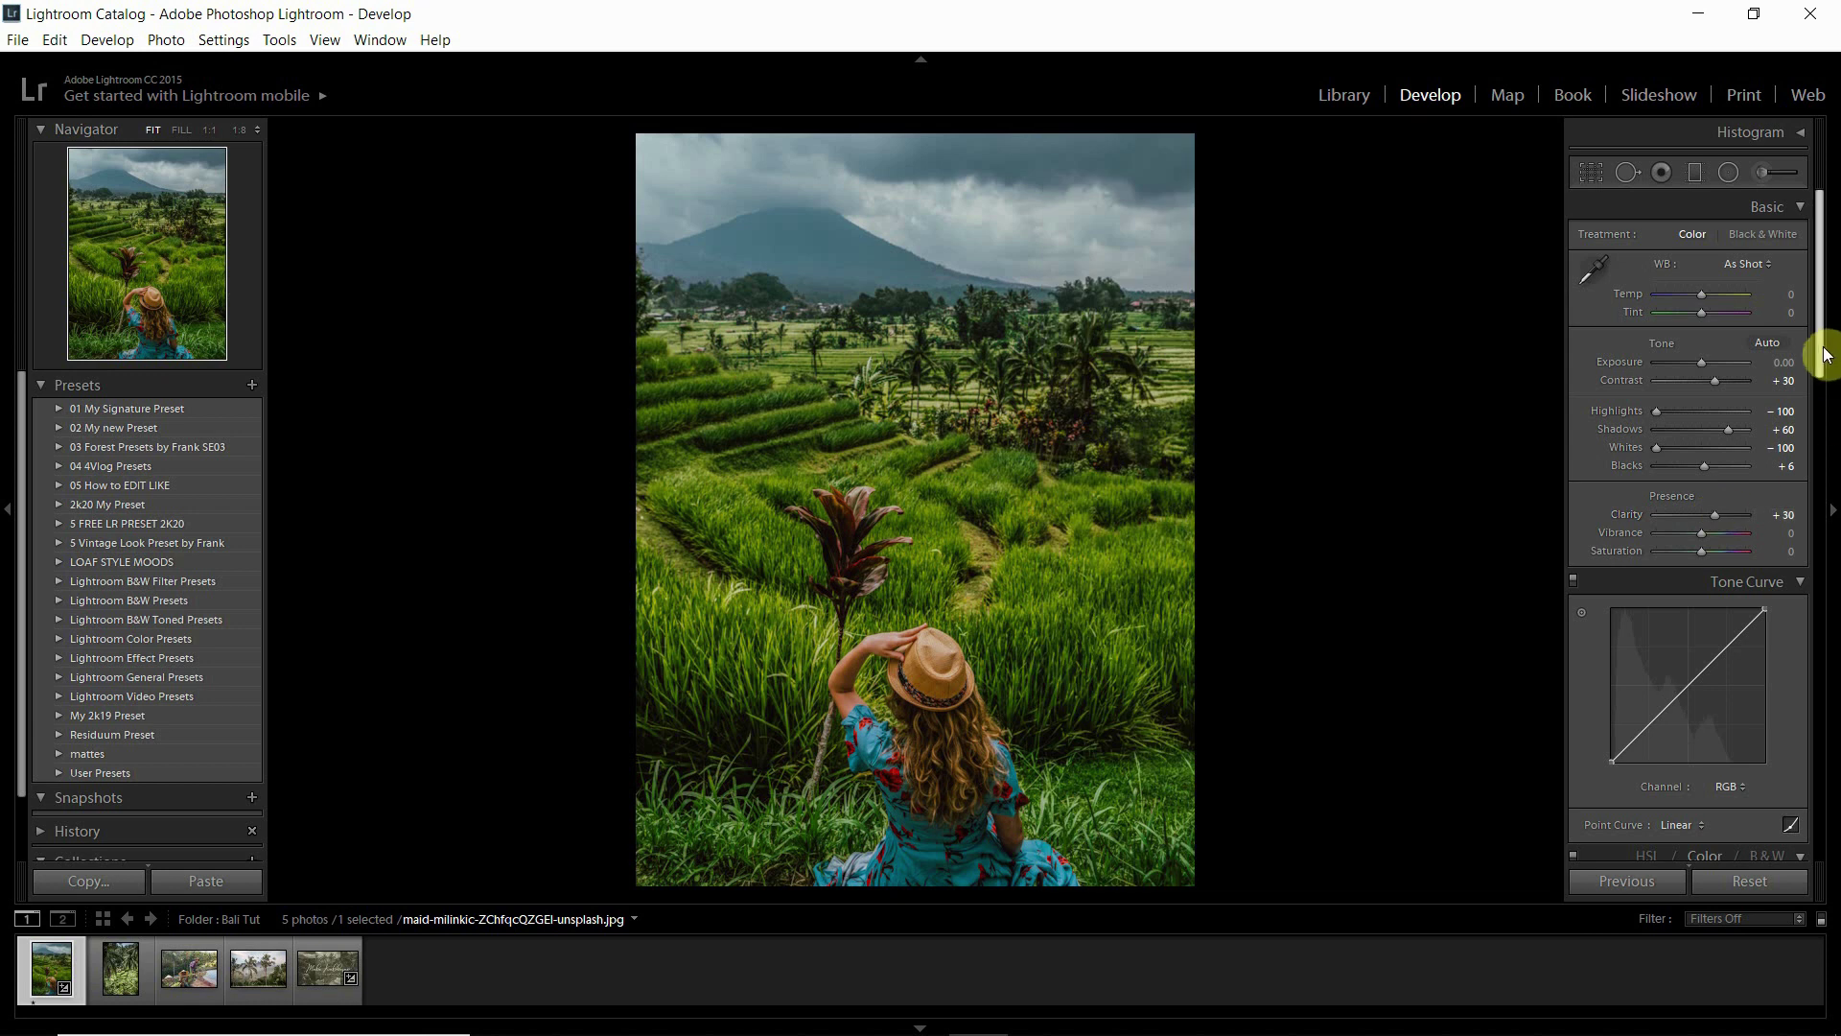
pyautogui.moveTo(1822, 355); pyautogui.dragTo(1827, 467)
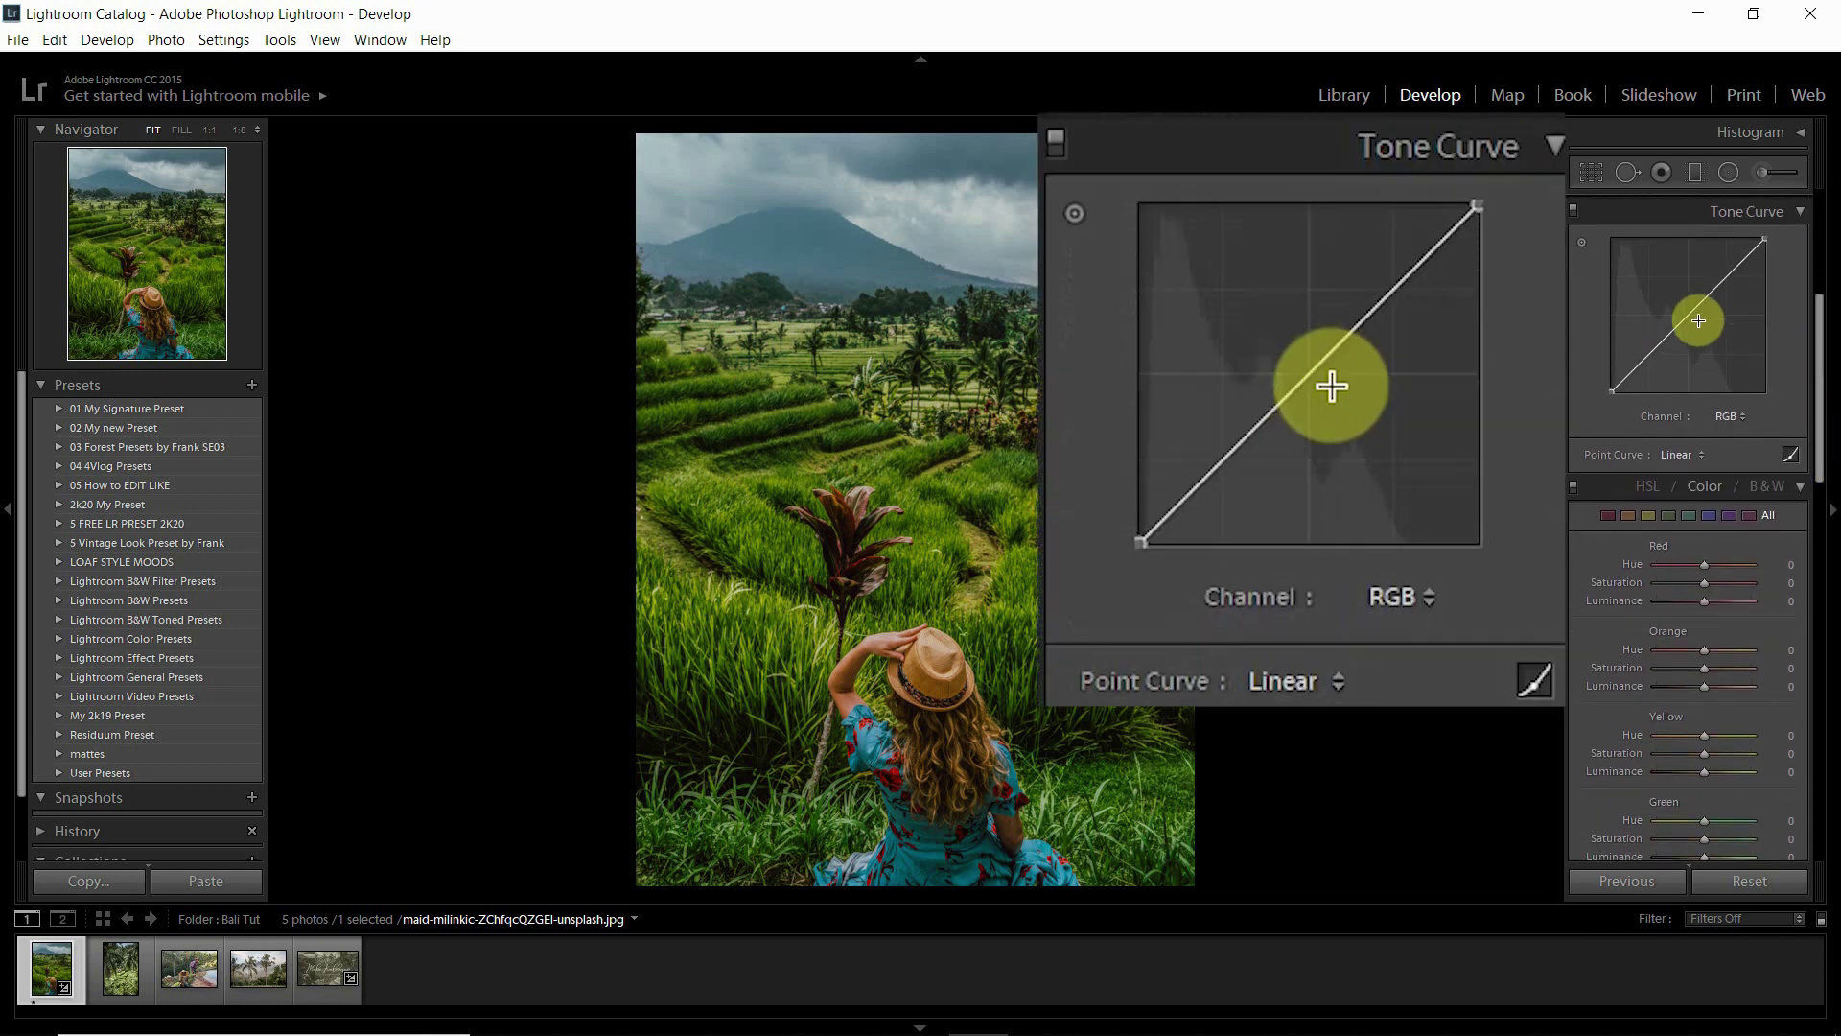
# Add midtone, upper and shadow points to the RGB curve, lift the black point, and raise the upper point.
pyautogui.click(1689, 316)
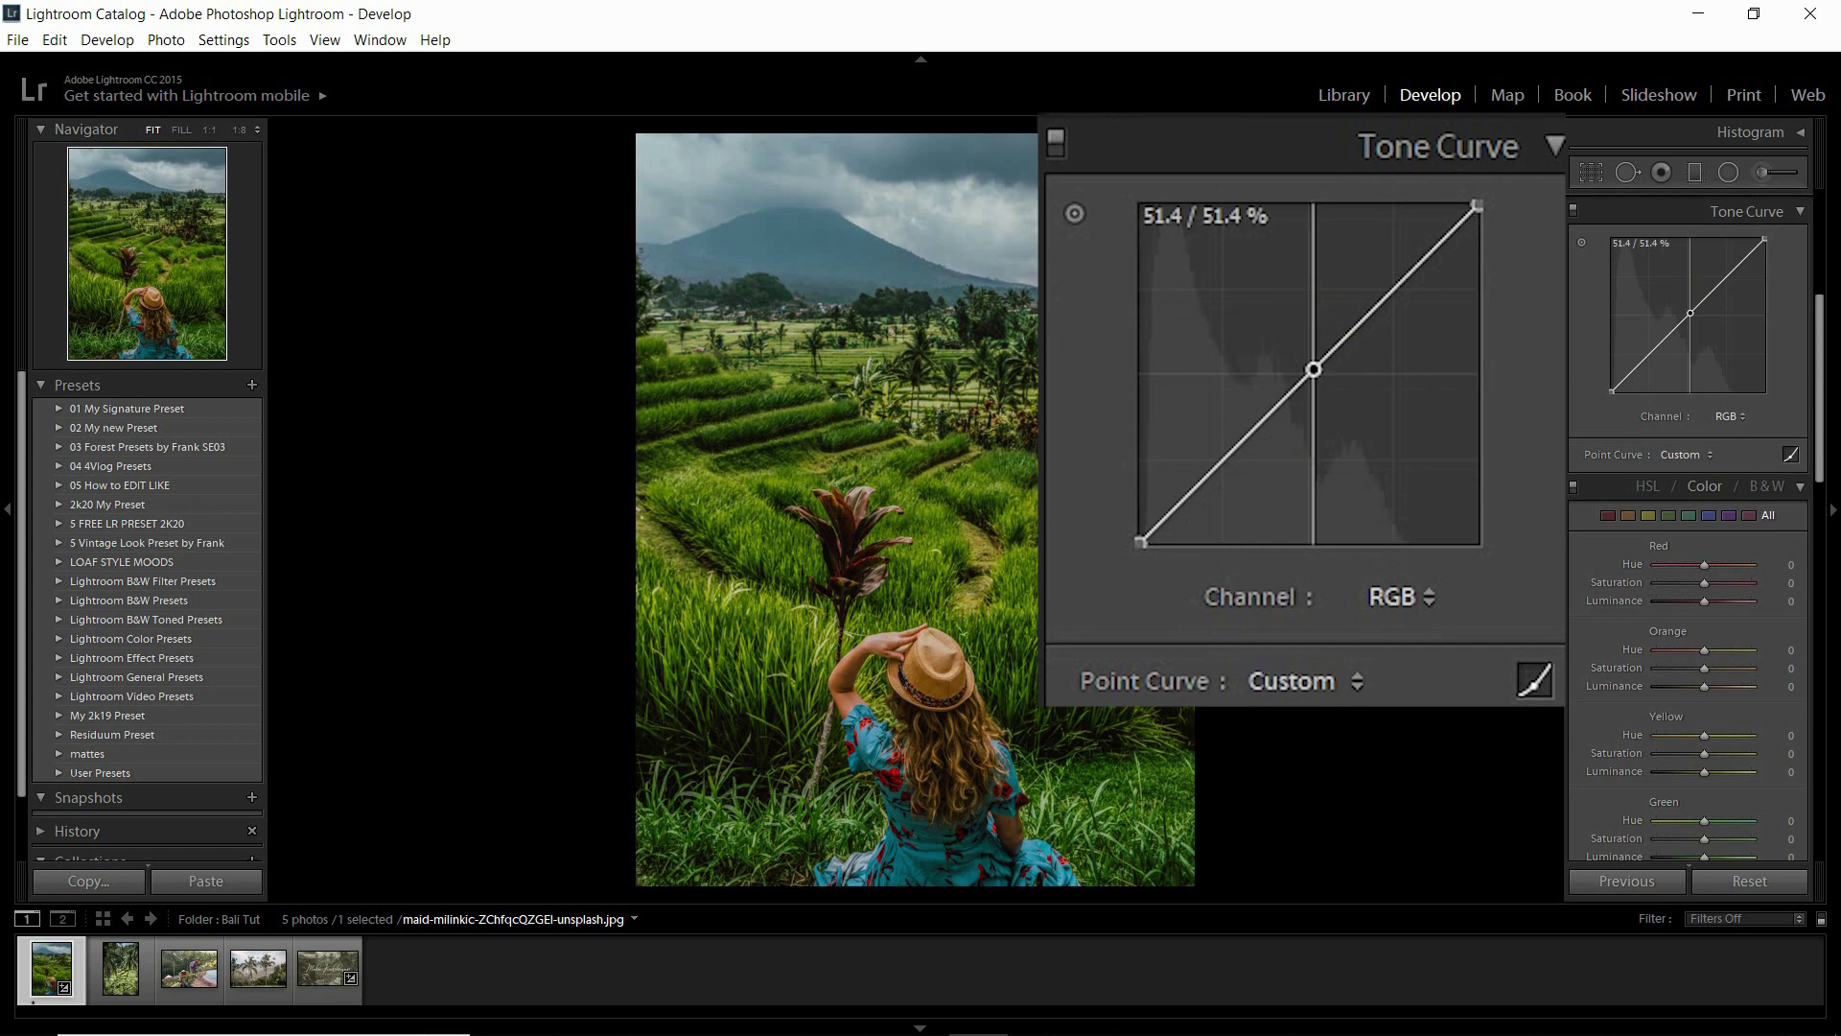
pyautogui.click(1728, 276)
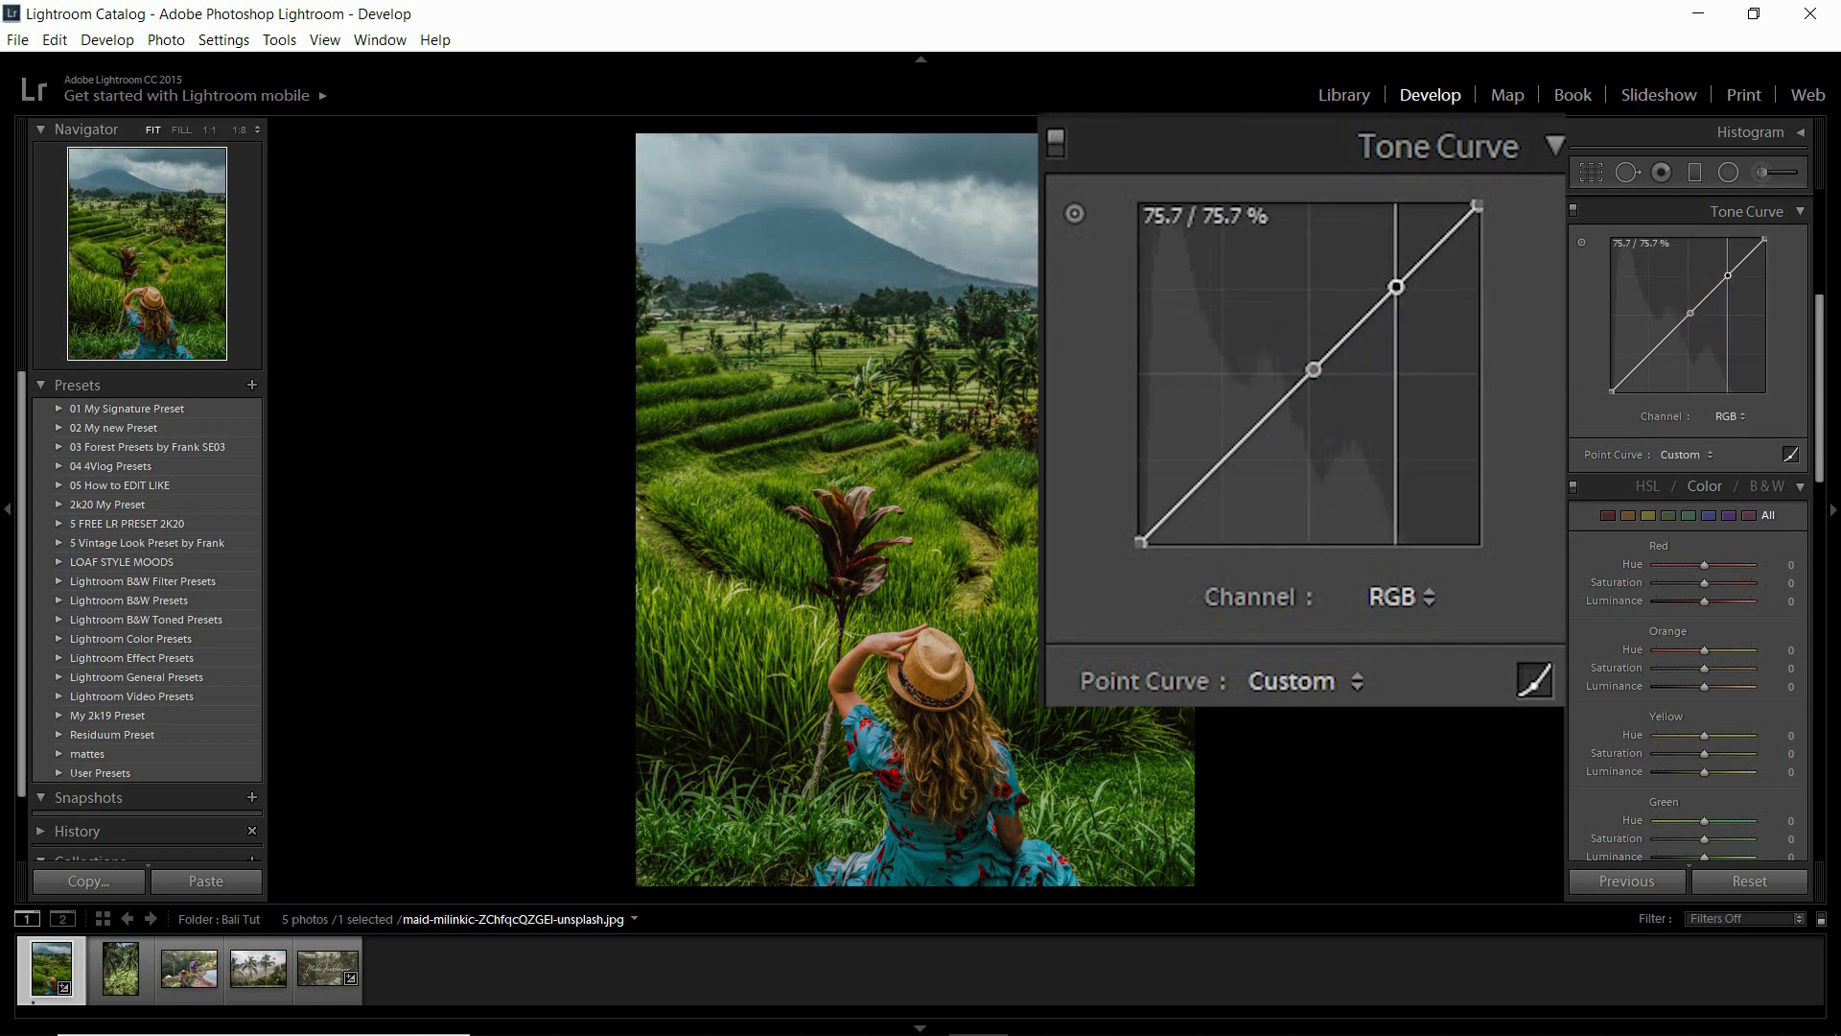
pyautogui.click(1646, 358)
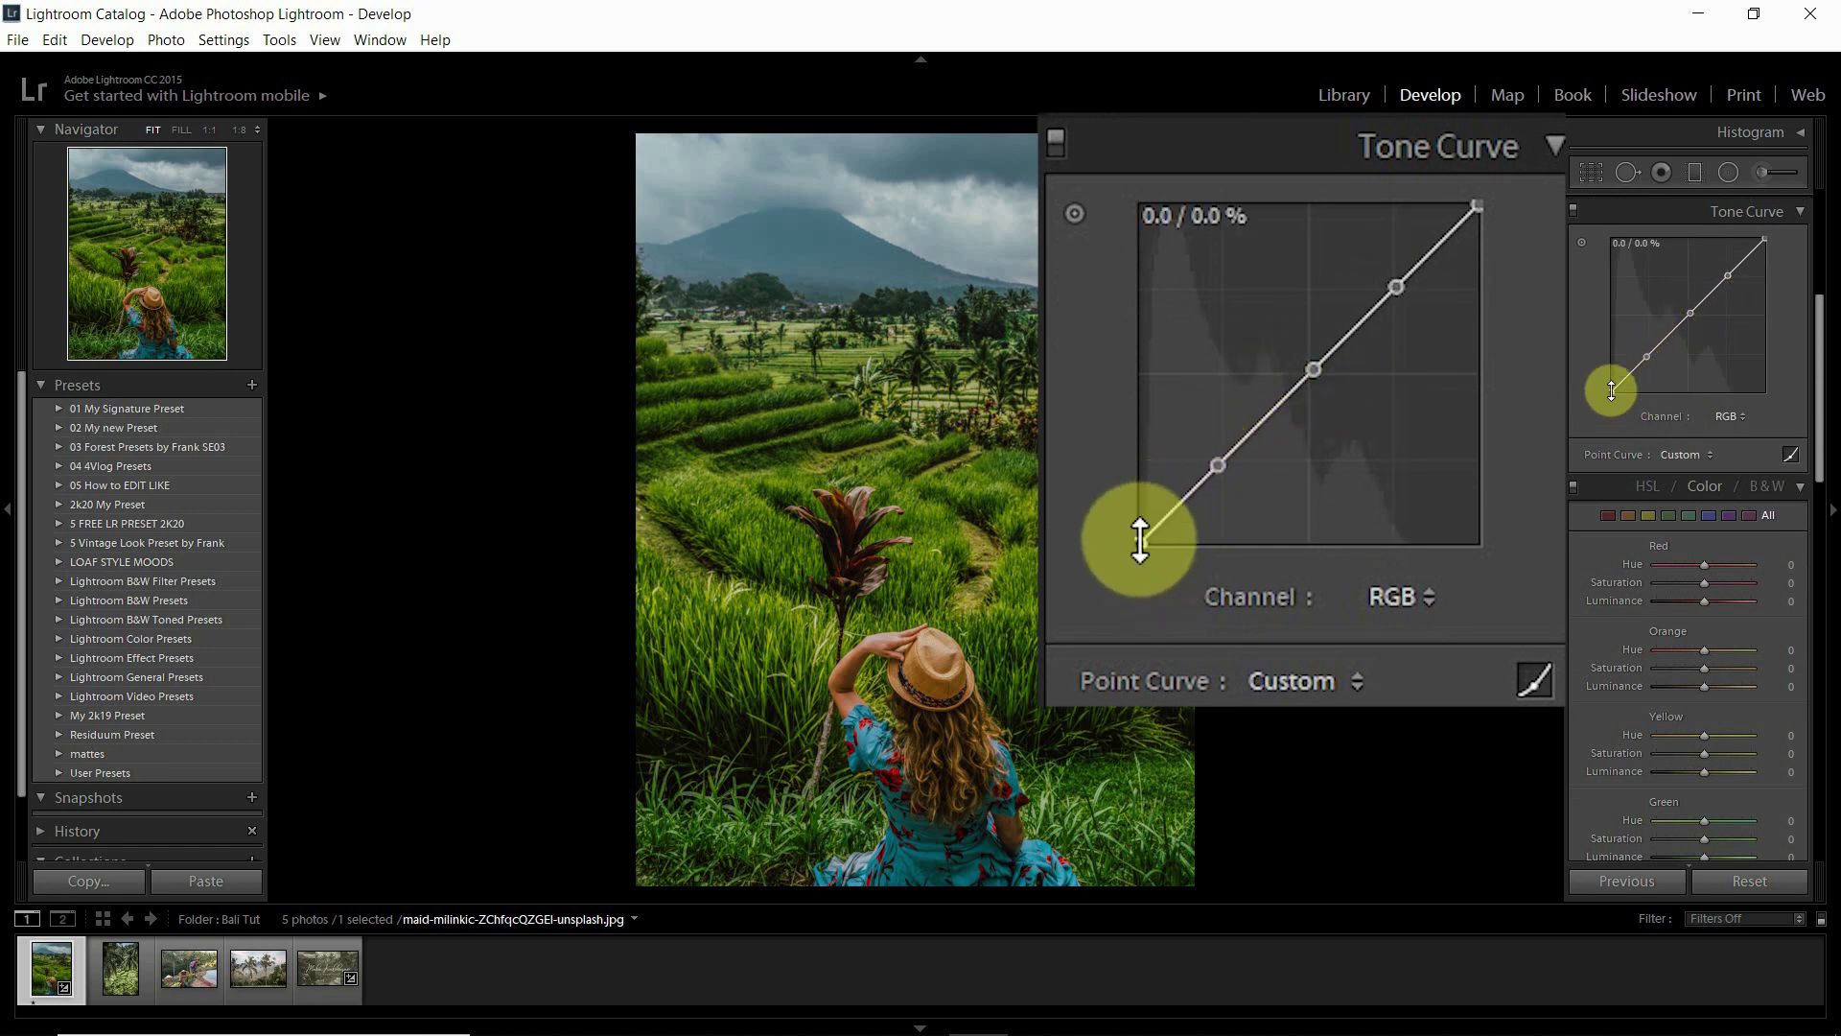
pyautogui.moveTo(1611, 390); pyautogui.dragTo(1638, 363)
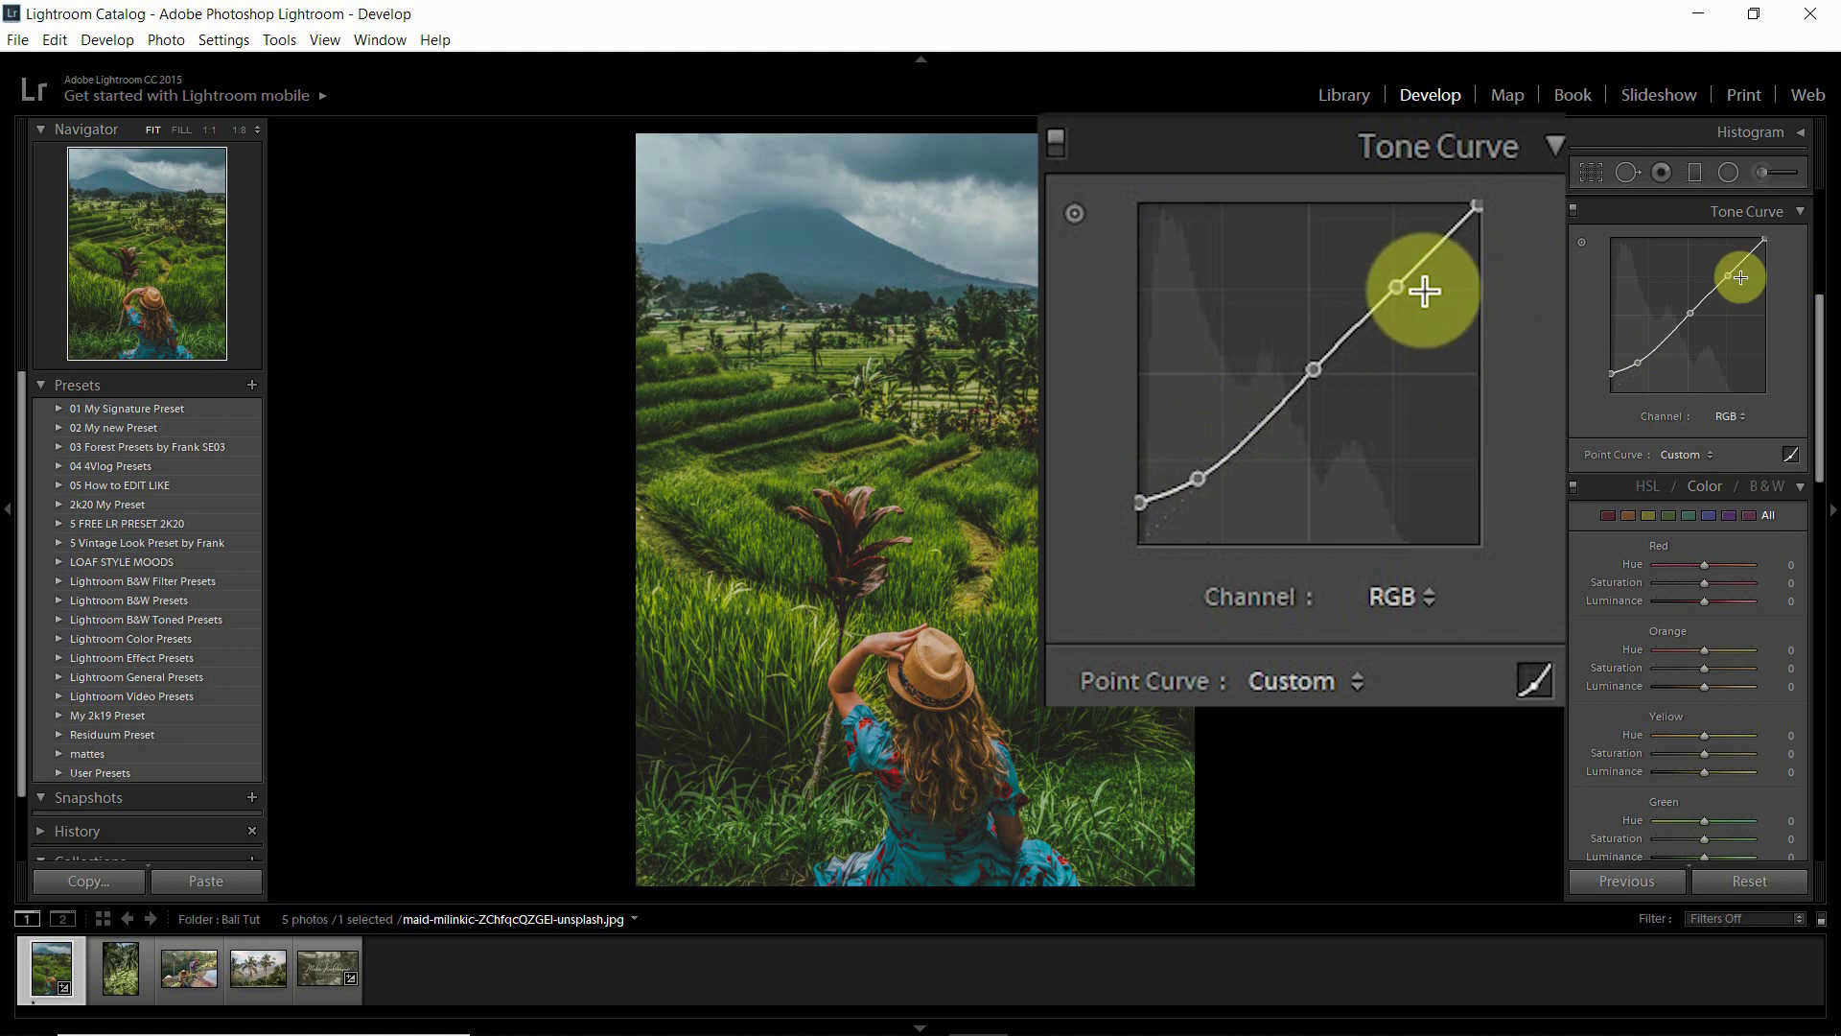
pyautogui.moveTo(1727, 275); pyautogui.dragTo(1725, 271)
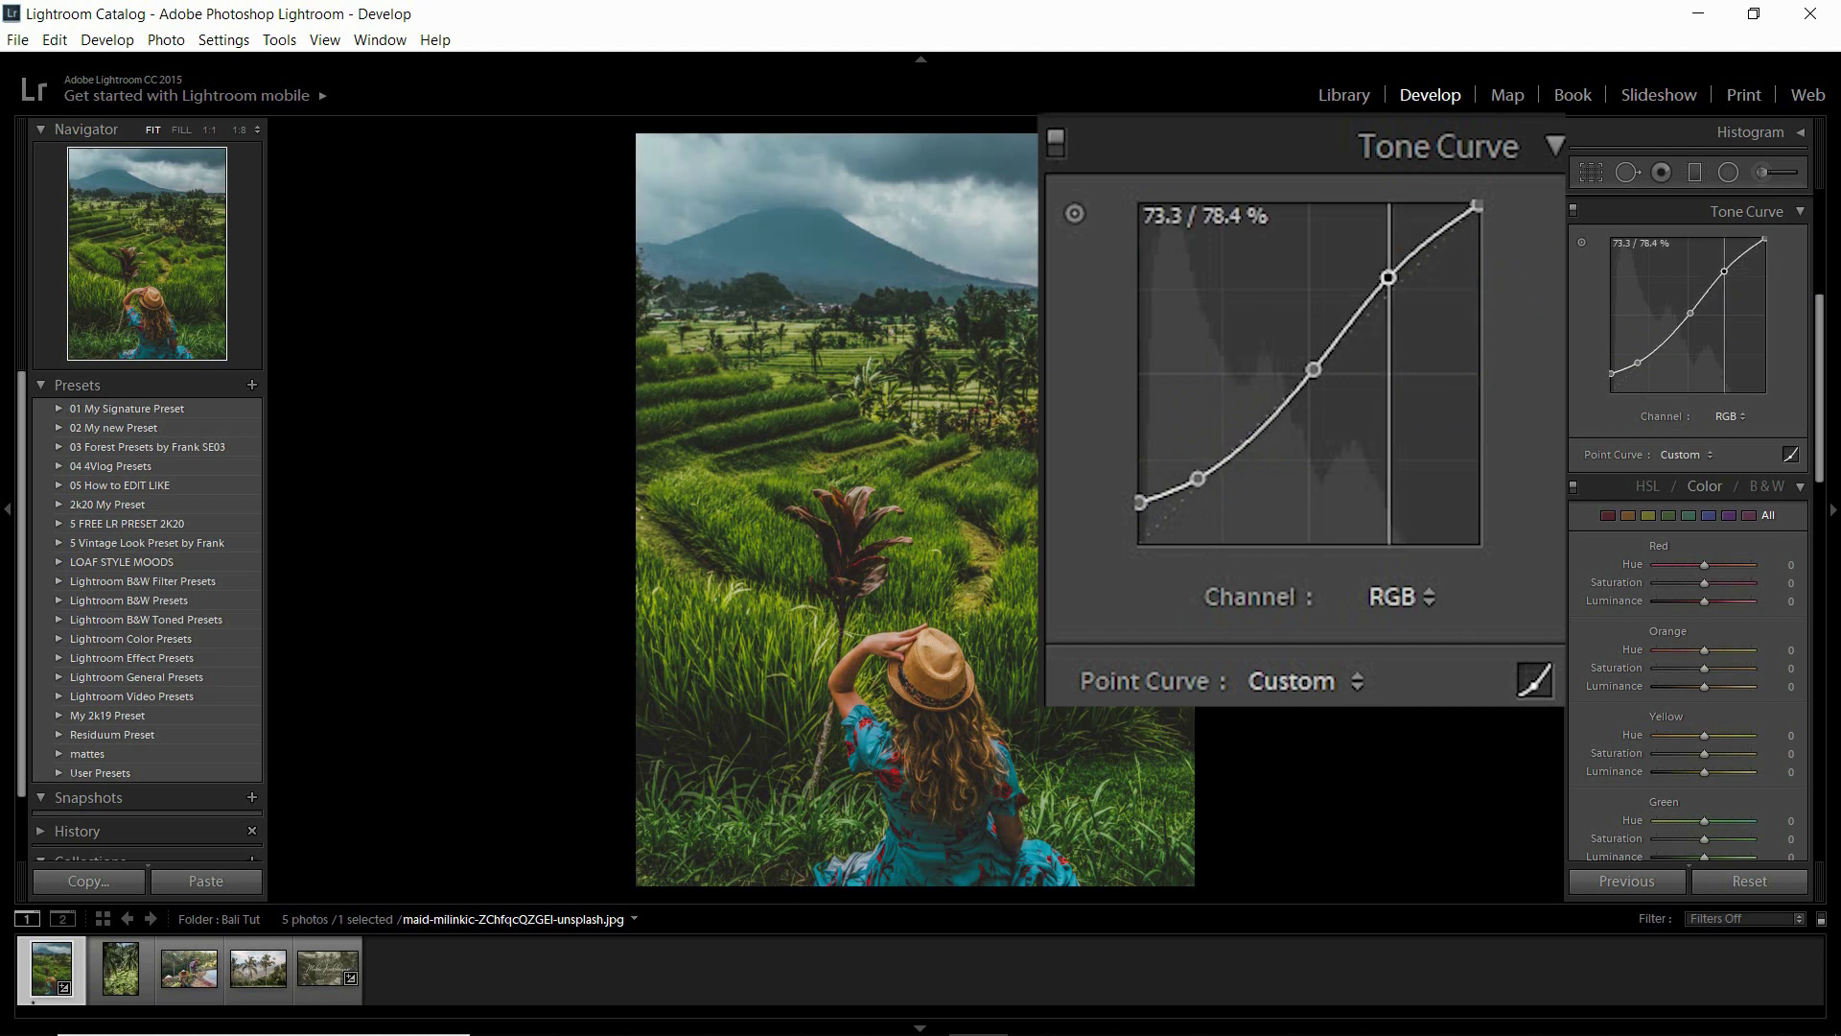
pyautogui.click(1699, 317)
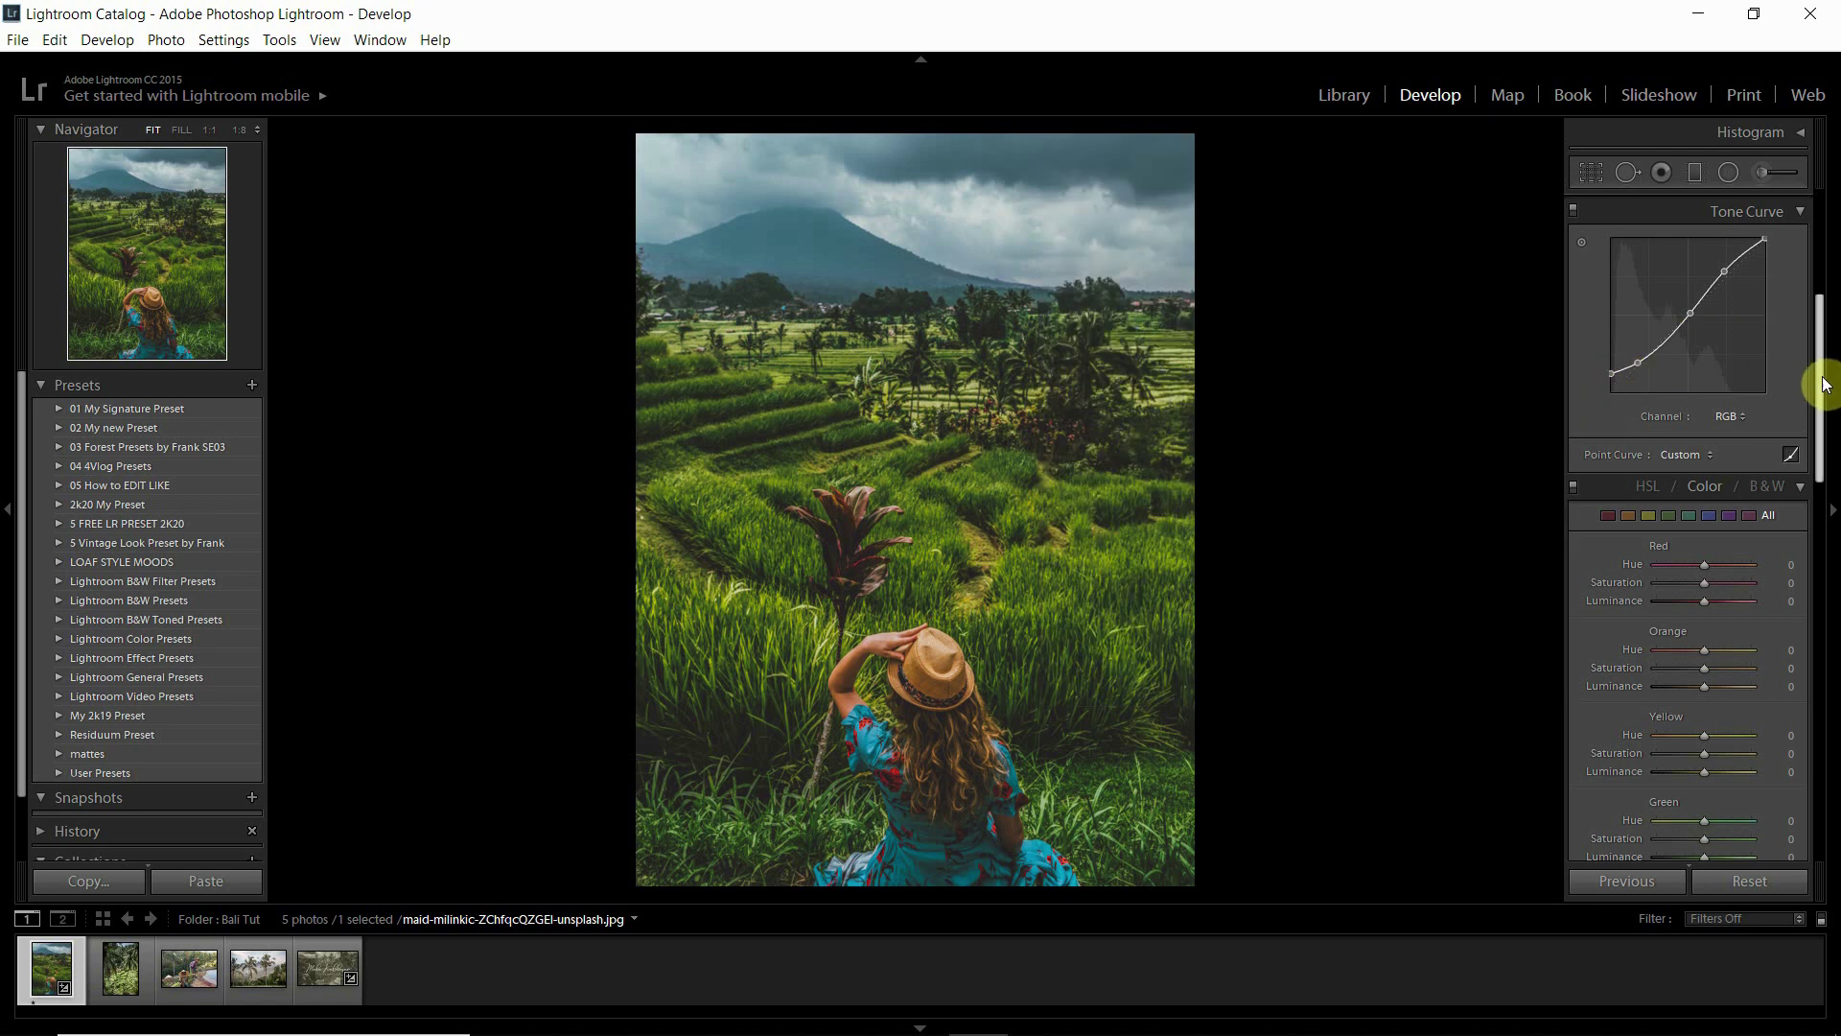
# Set HSL Red +50/-70, Orange -30/-66, Yellow +74/-84, Green -100/-90/-84 and Aqua +50/-86.
pyautogui.moveTo(1825, 384); pyautogui.dragTo(1829, 480)
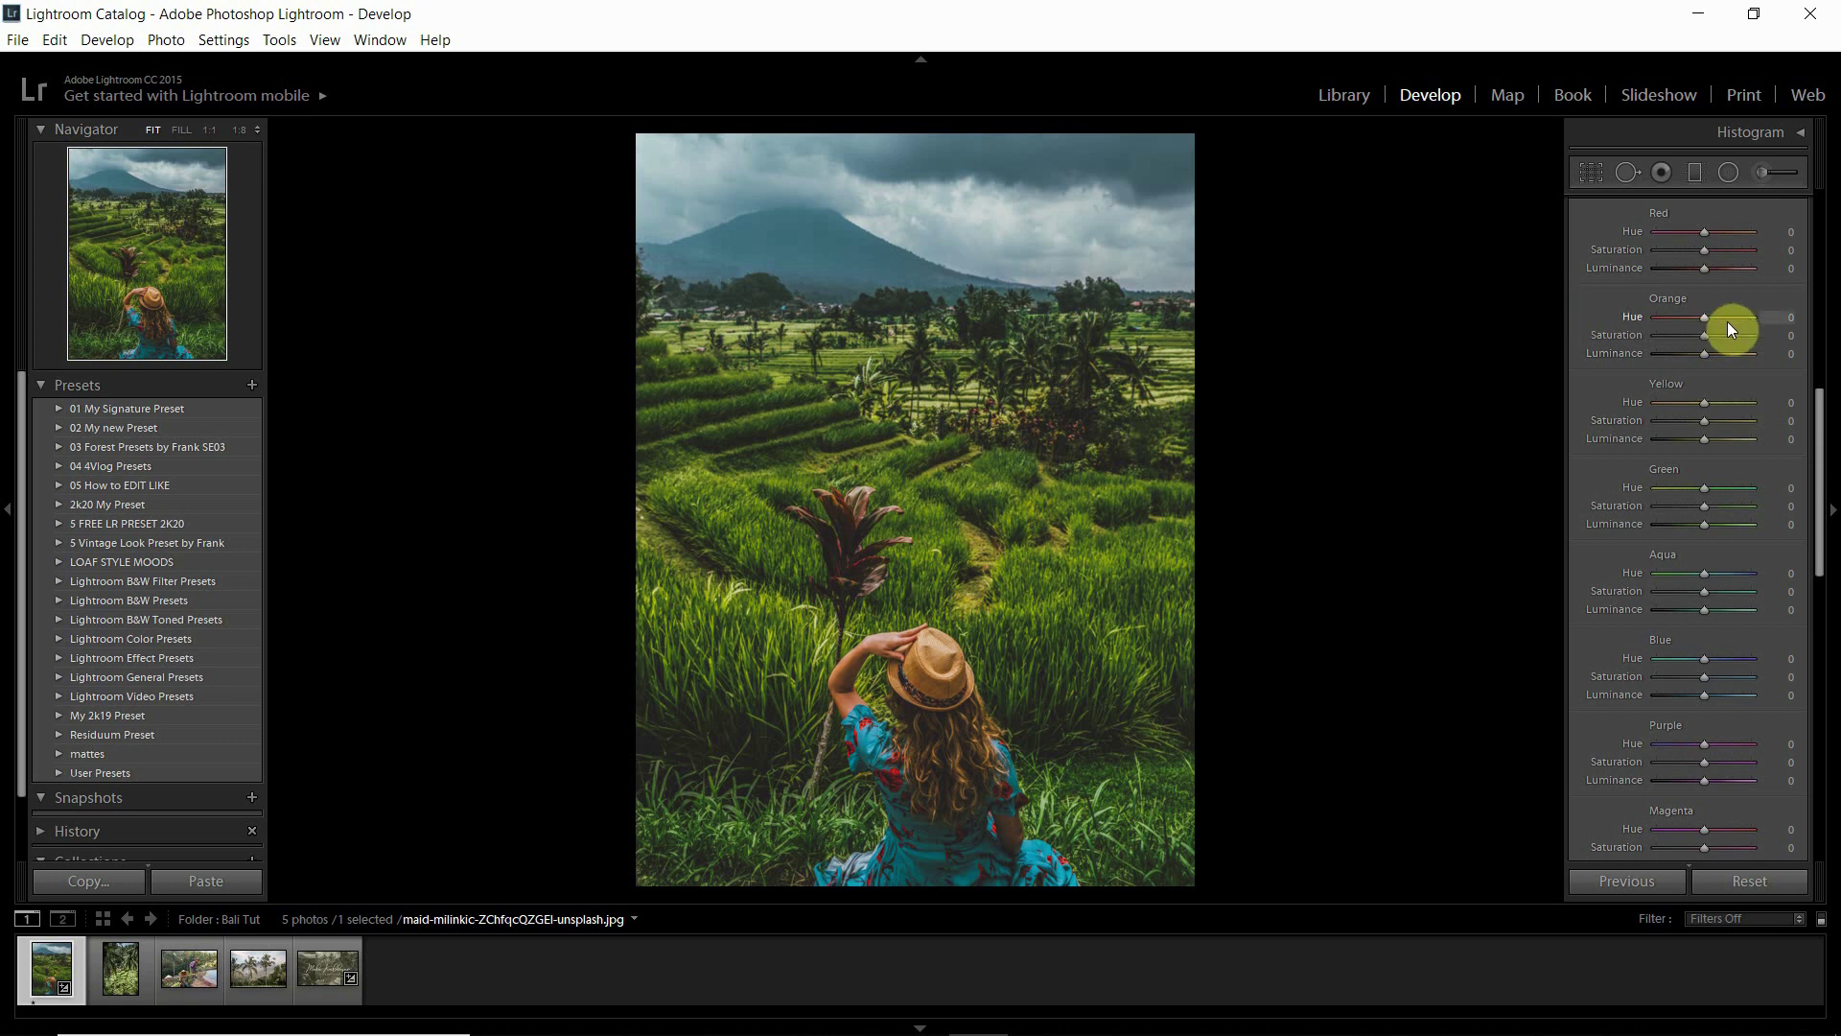
pyautogui.moveTo(1695, 232)
pyautogui.mouseDown()
pyautogui.moveTo(1729, 238)
pyautogui.moveTo(1666, 244)
pyautogui.mouseUp()
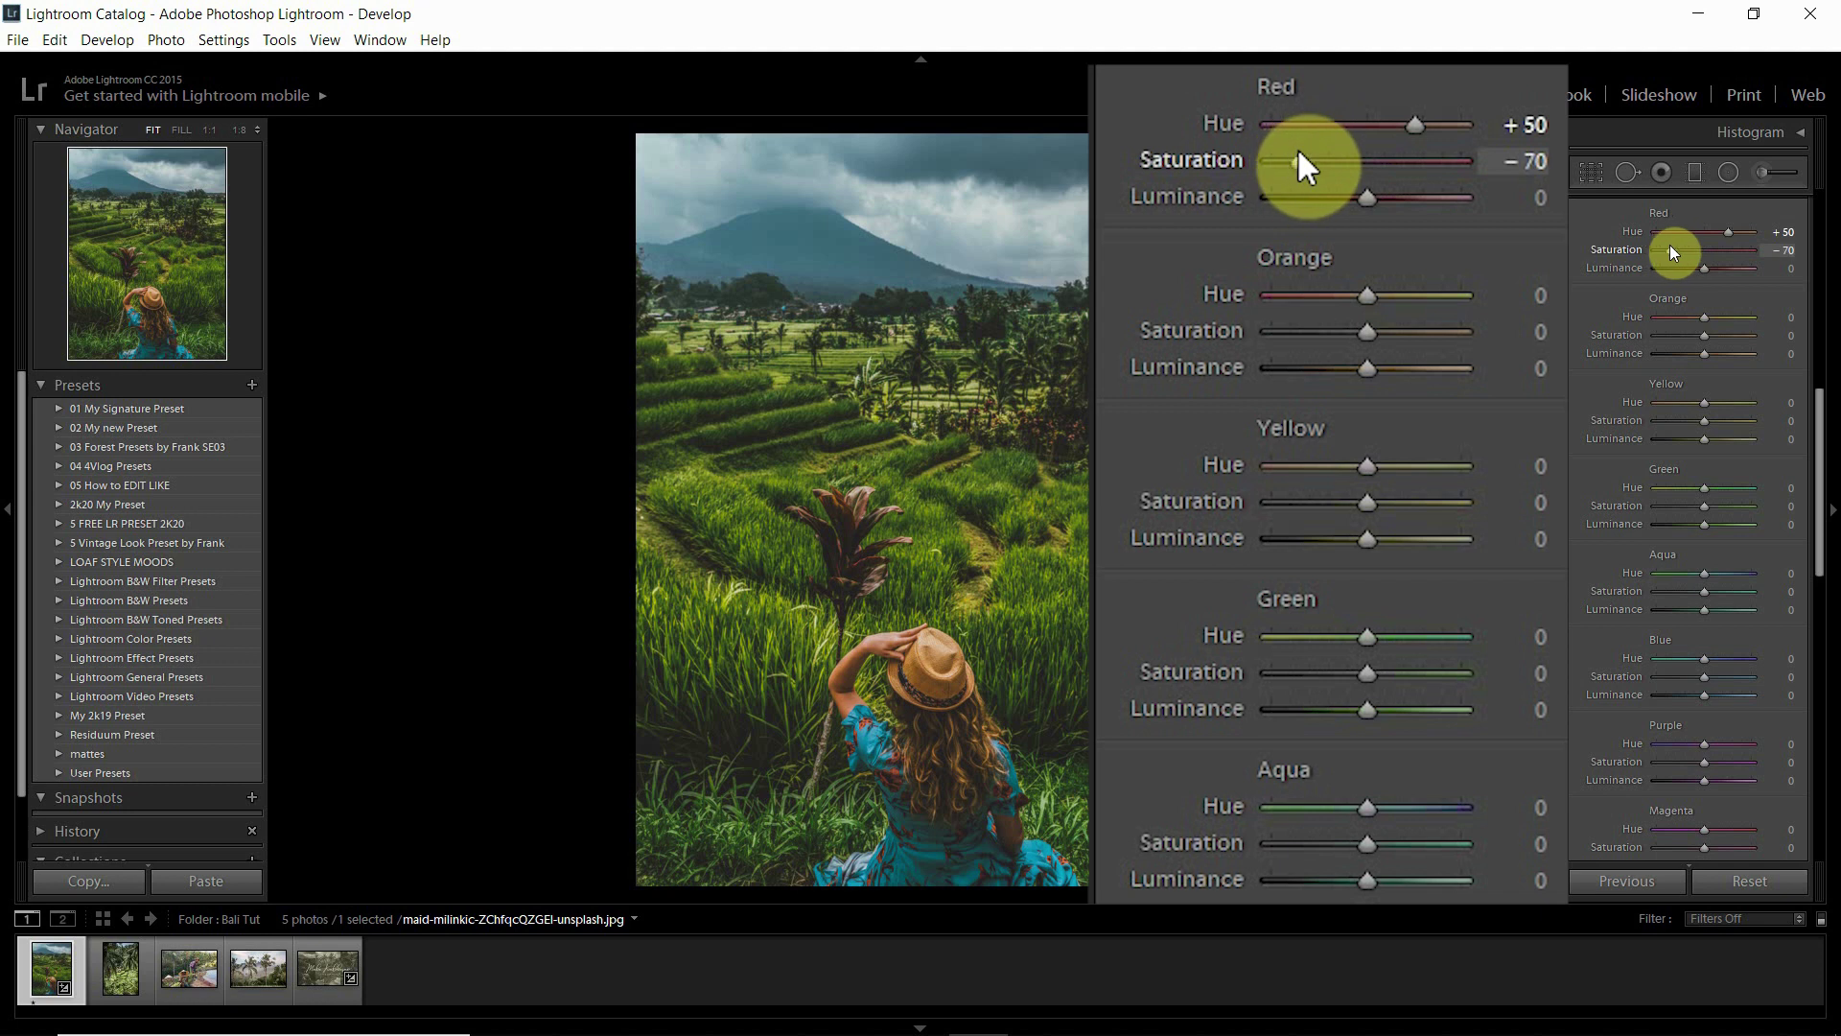
pyautogui.moveTo(1703, 317); pyautogui.dragTo(1674, 338)
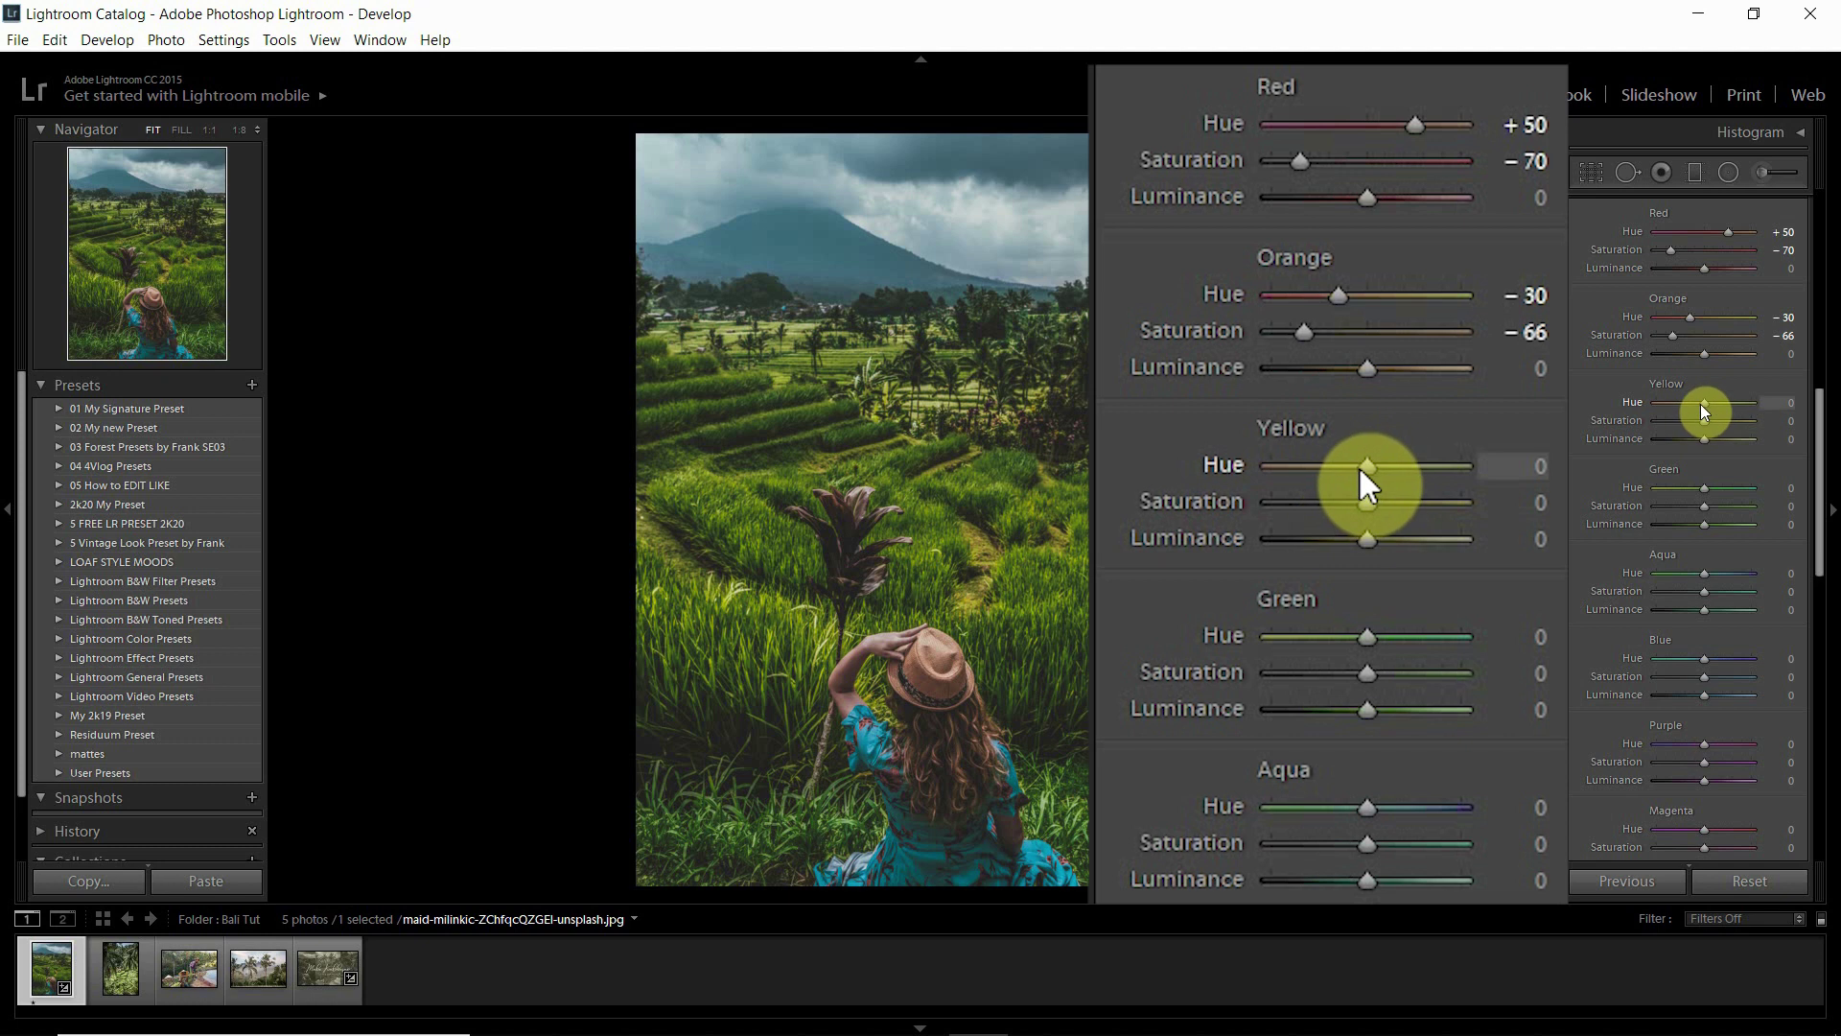
pyautogui.moveTo(1706, 409)
pyautogui.mouseDown()
pyautogui.moveTo(1742, 416)
pyautogui.moveTo(1664, 423)
pyautogui.mouseUp()
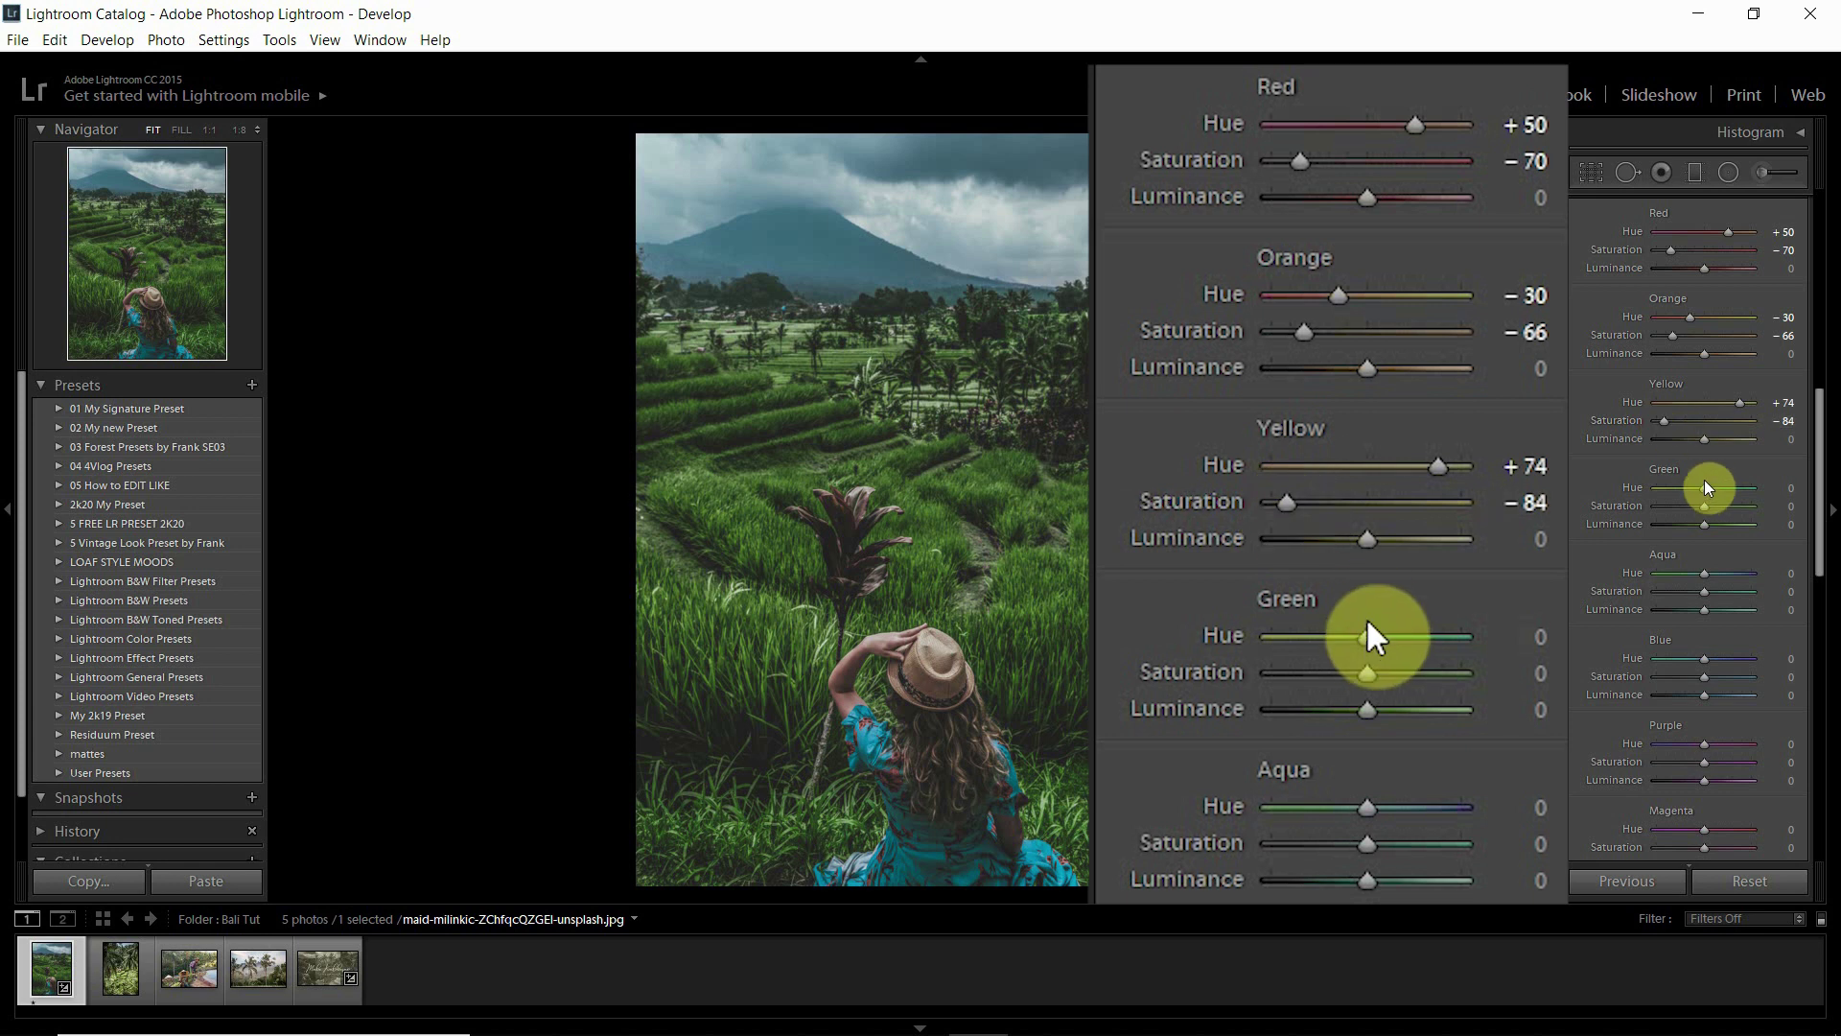
pyautogui.moveTo(1705, 488)
pyautogui.mouseDown()
pyautogui.moveTo(1656, 488)
pyautogui.moveTo(1663, 525)
pyautogui.moveTo(1730, 573)
pyautogui.moveTo(1662, 603)
pyautogui.mouseUp()
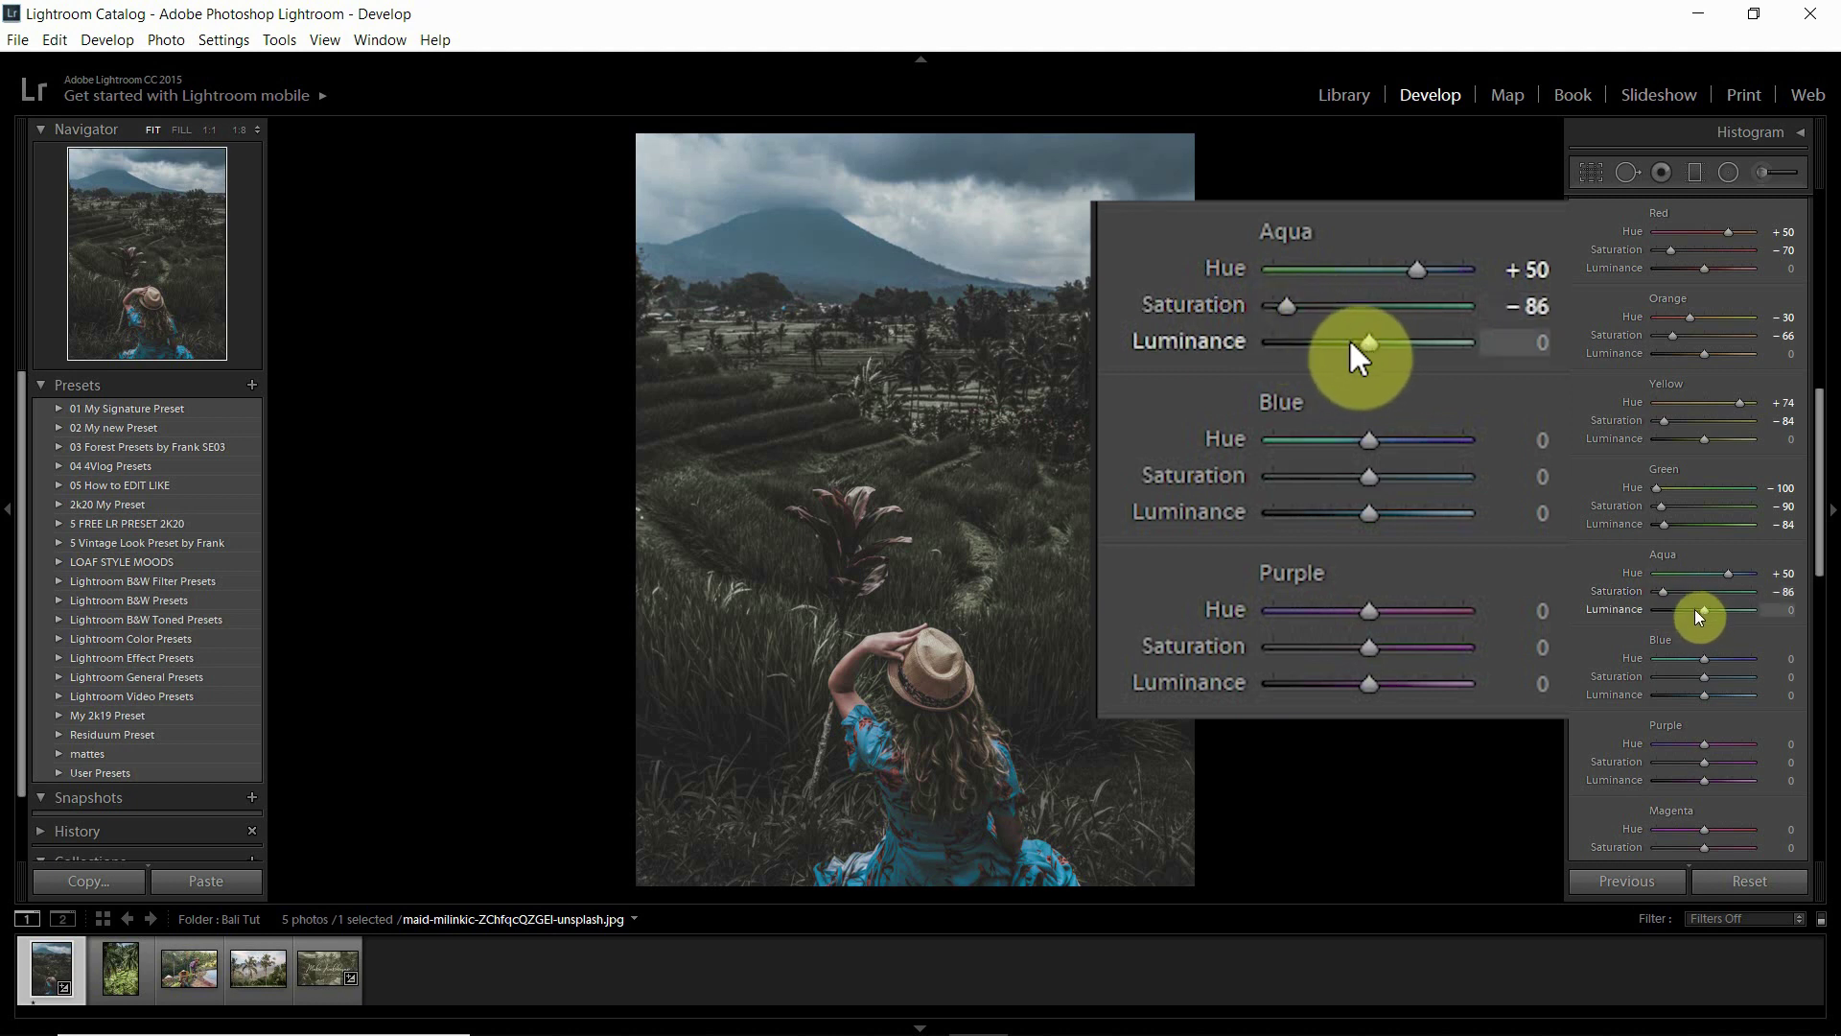
# Shift and desaturate Blue and Purple, and set Magenta hue -100 and saturation -90.
pyautogui.moveTo(1705, 659); pyautogui.dragTo(1681, 663)
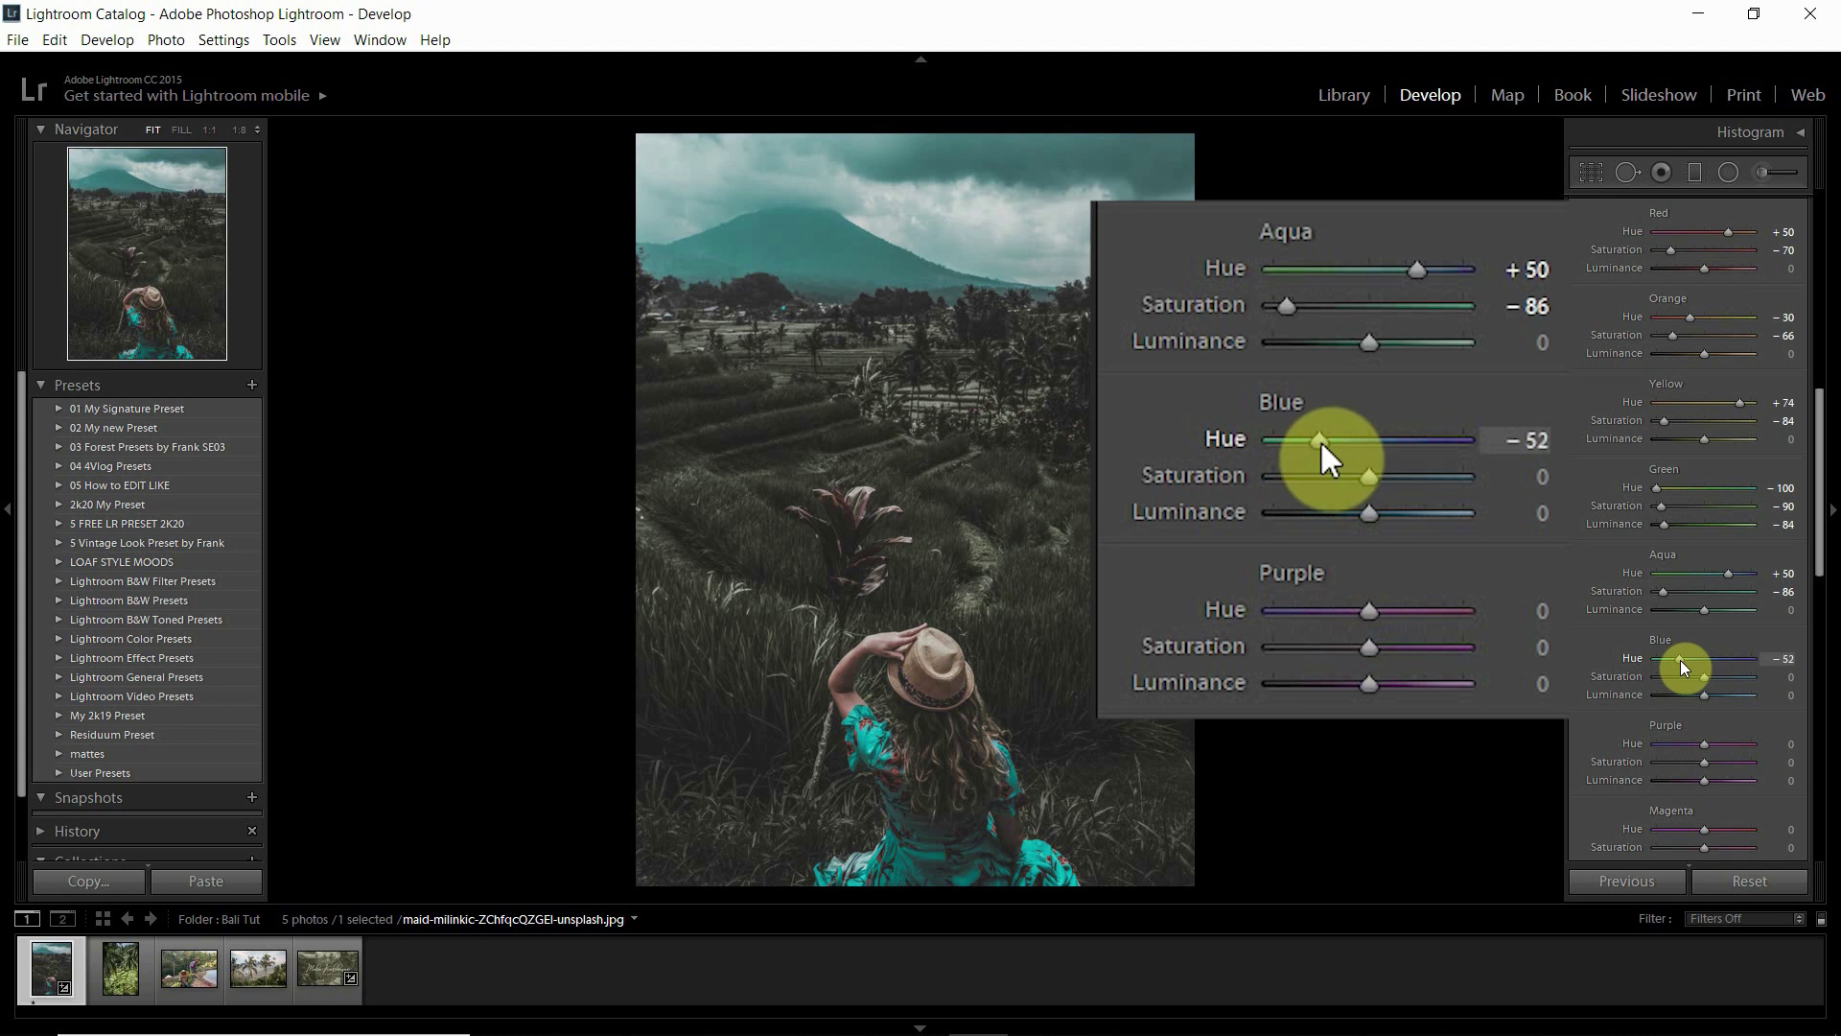
pyautogui.moveTo(1685, 669)
pyautogui.mouseDown()
pyautogui.moveTo(1704, 685)
pyautogui.moveTo(1662, 686)
pyautogui.mouseUp()
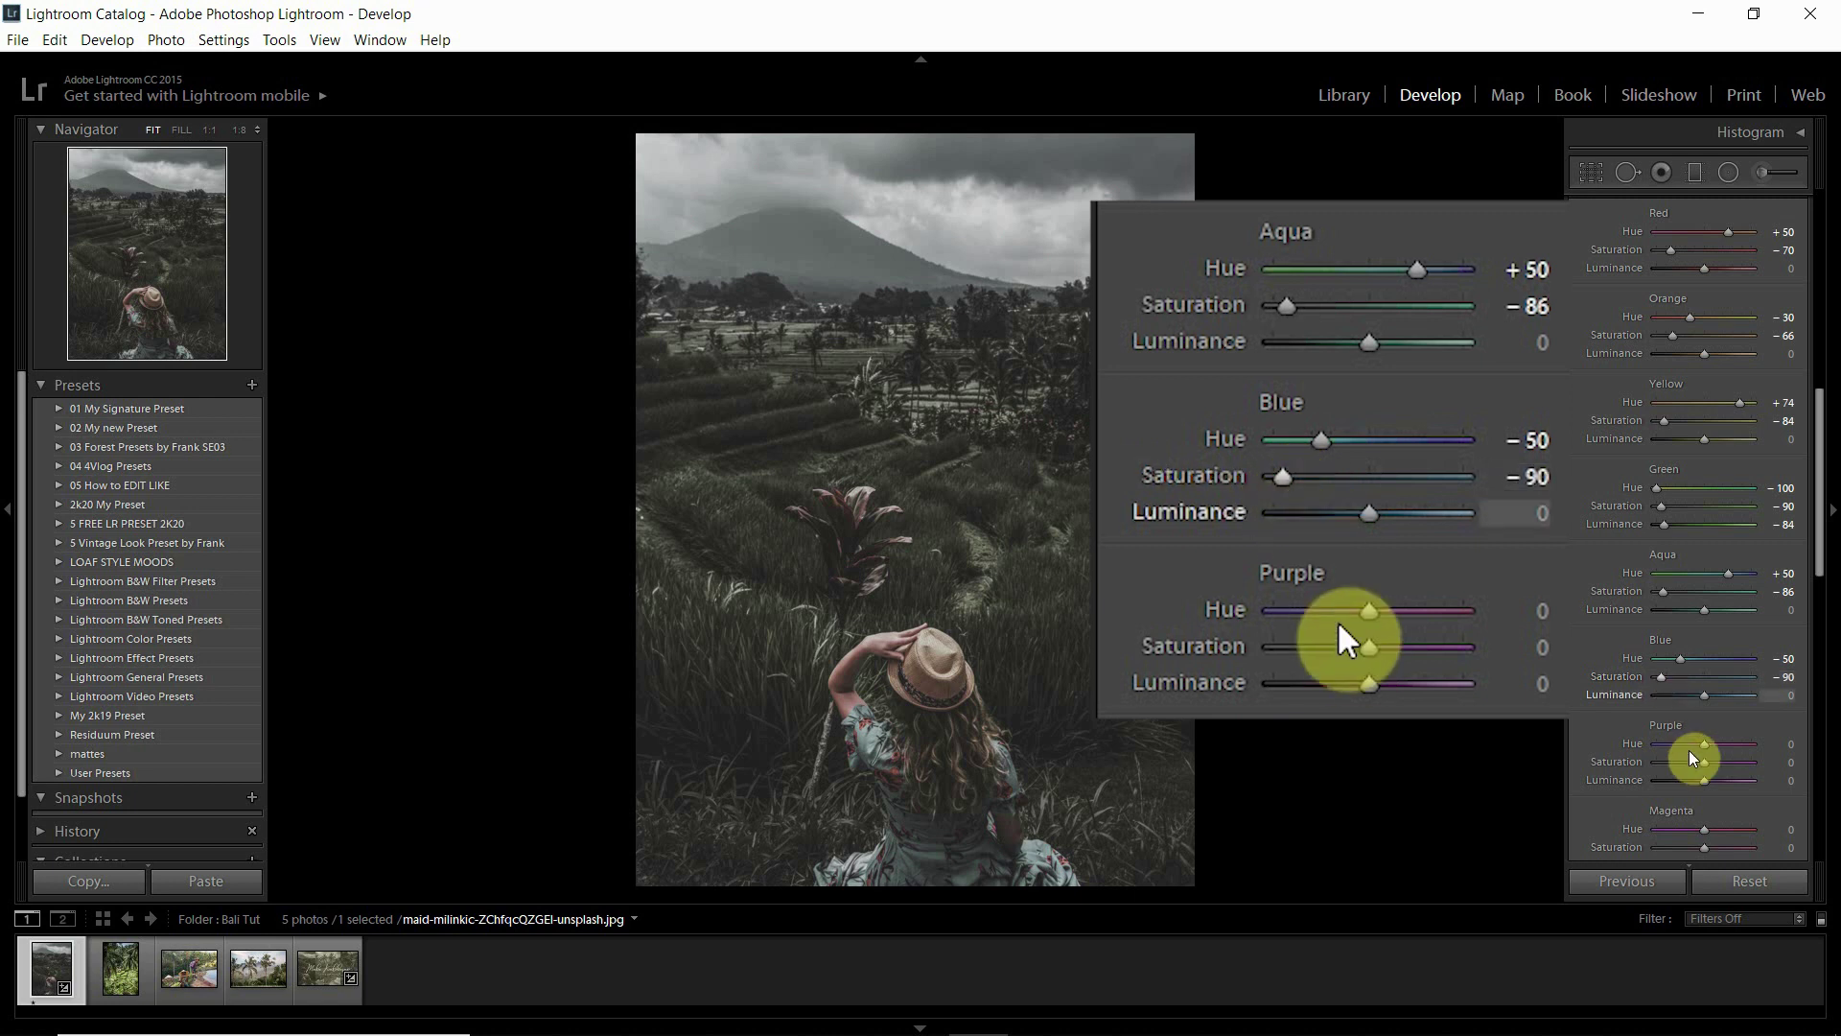
pyautogui.moveTo(1705, 744)
pyautogui.mouseDown()
pyautogui.moveTo(1633, 745)
pyautogui.moveTo(1703, 765)
pyautogui.moveTo(1671, 767)
pyautogui.mouseUp()
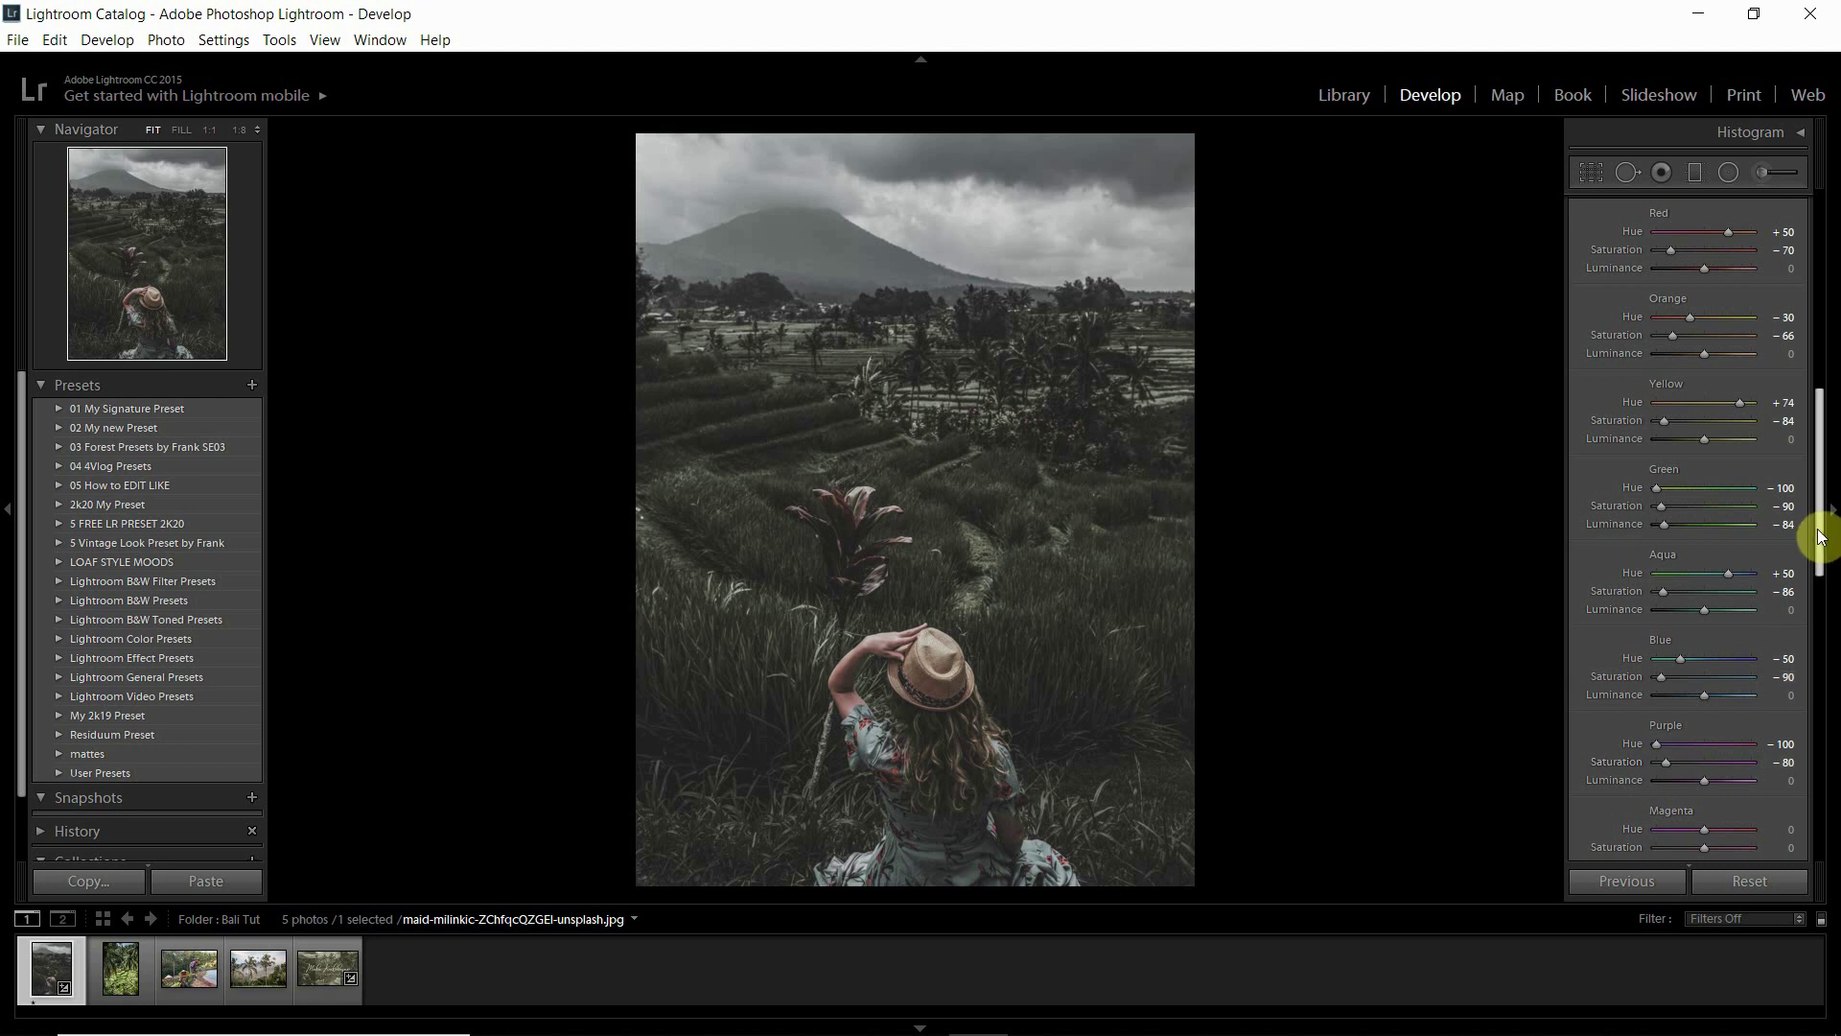
pyautogui.moveTo(1821, 537); pyautogui.dragTo(1820, 592)
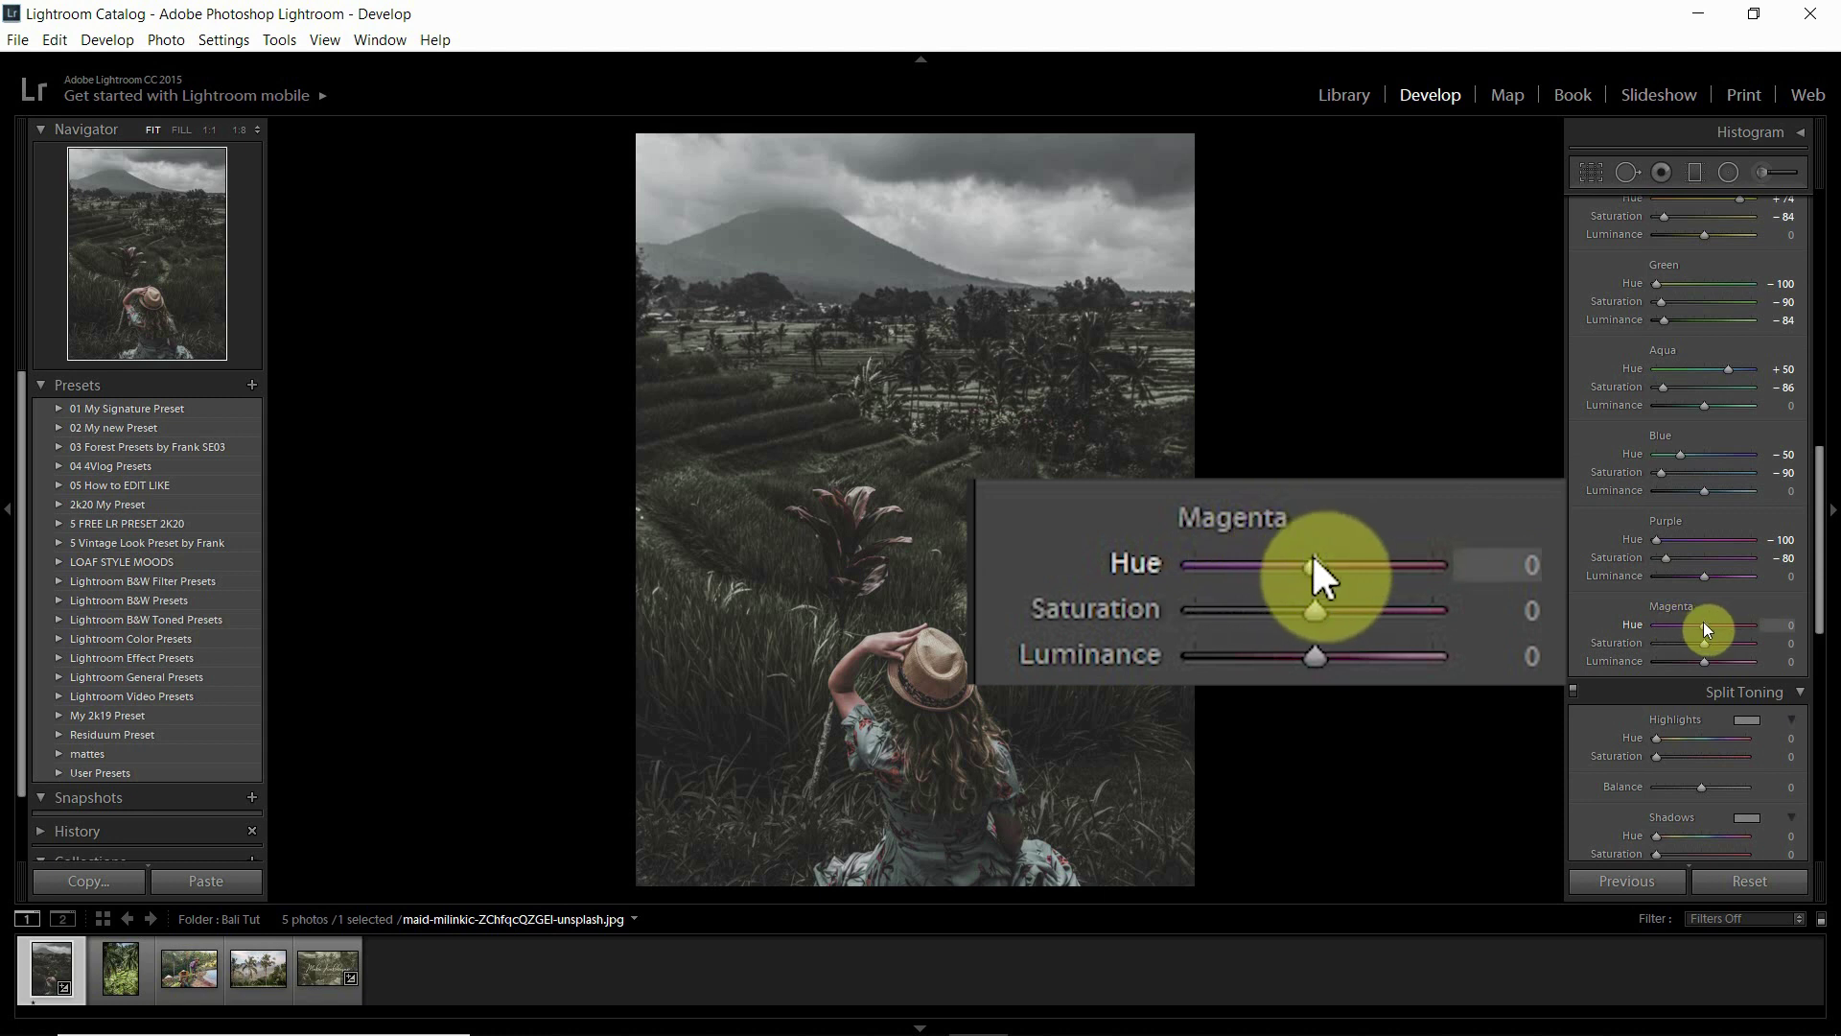
pyautogui.moveTo(1703, 624); pyautogui.dragTo(1651, 629)
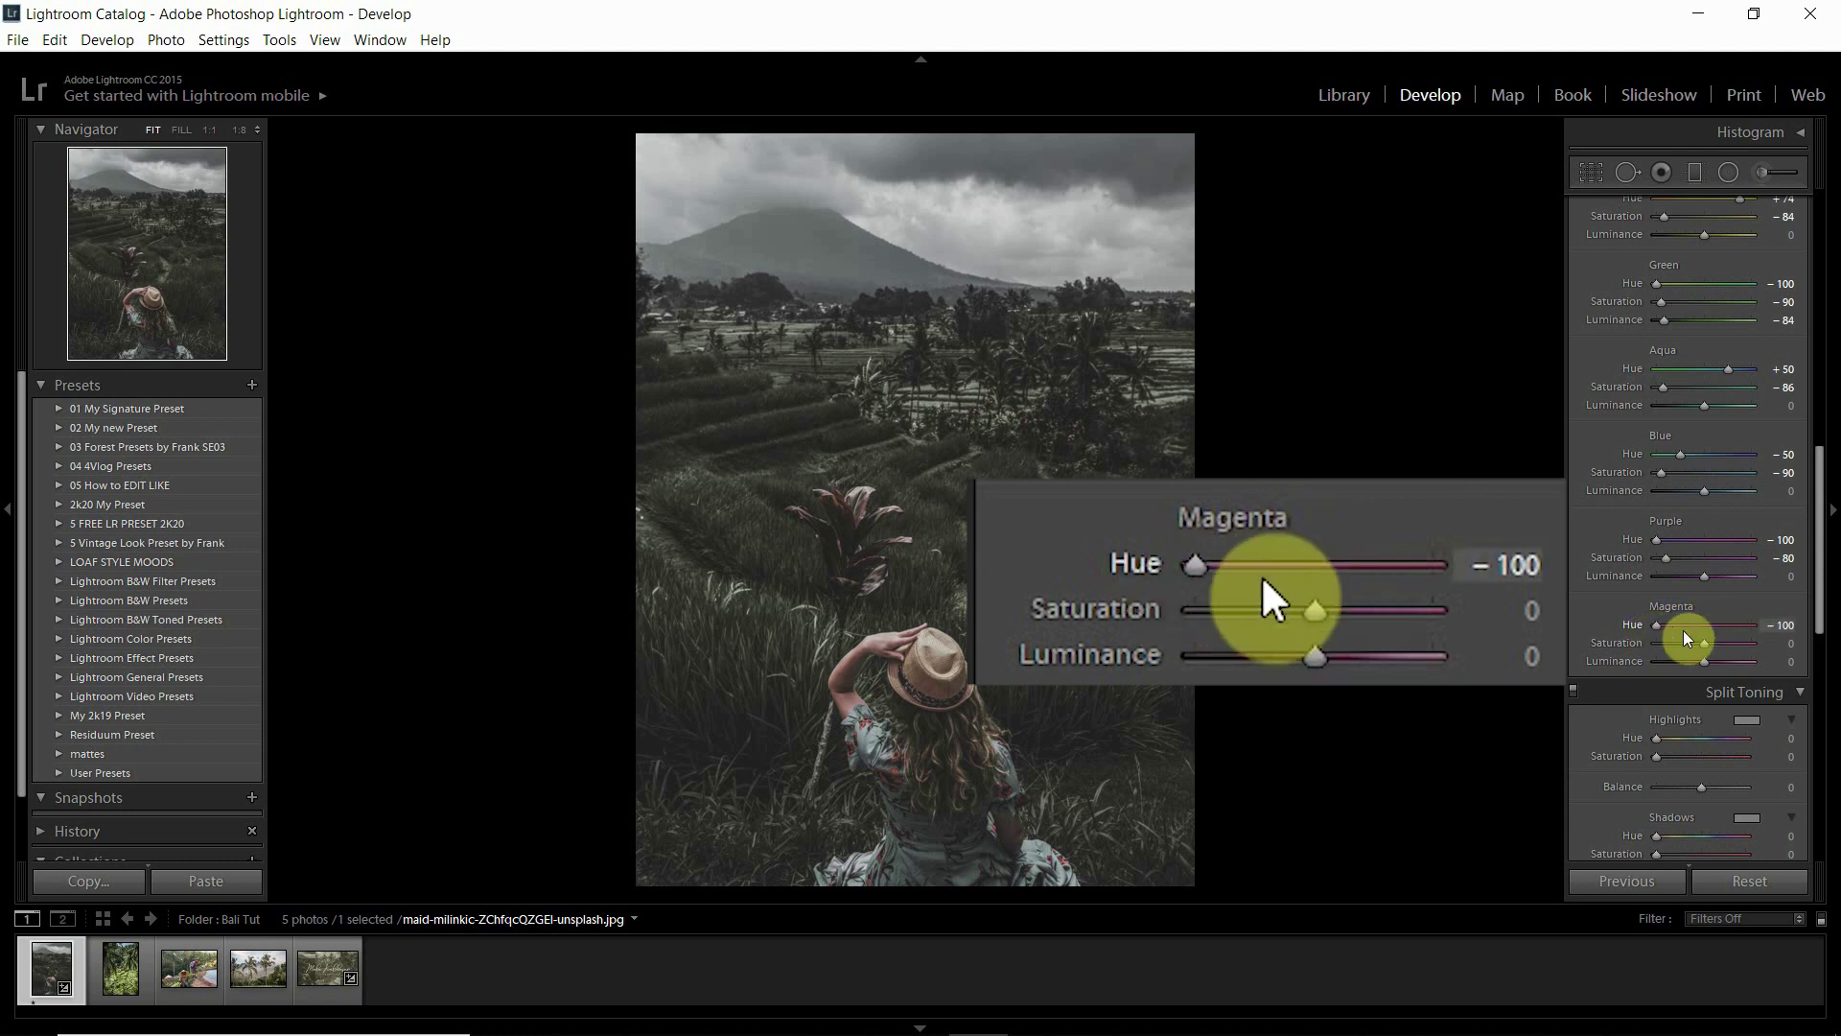
pyautogui.moveTo(1705, 643); pyautogui.dragTo(1663, 644)
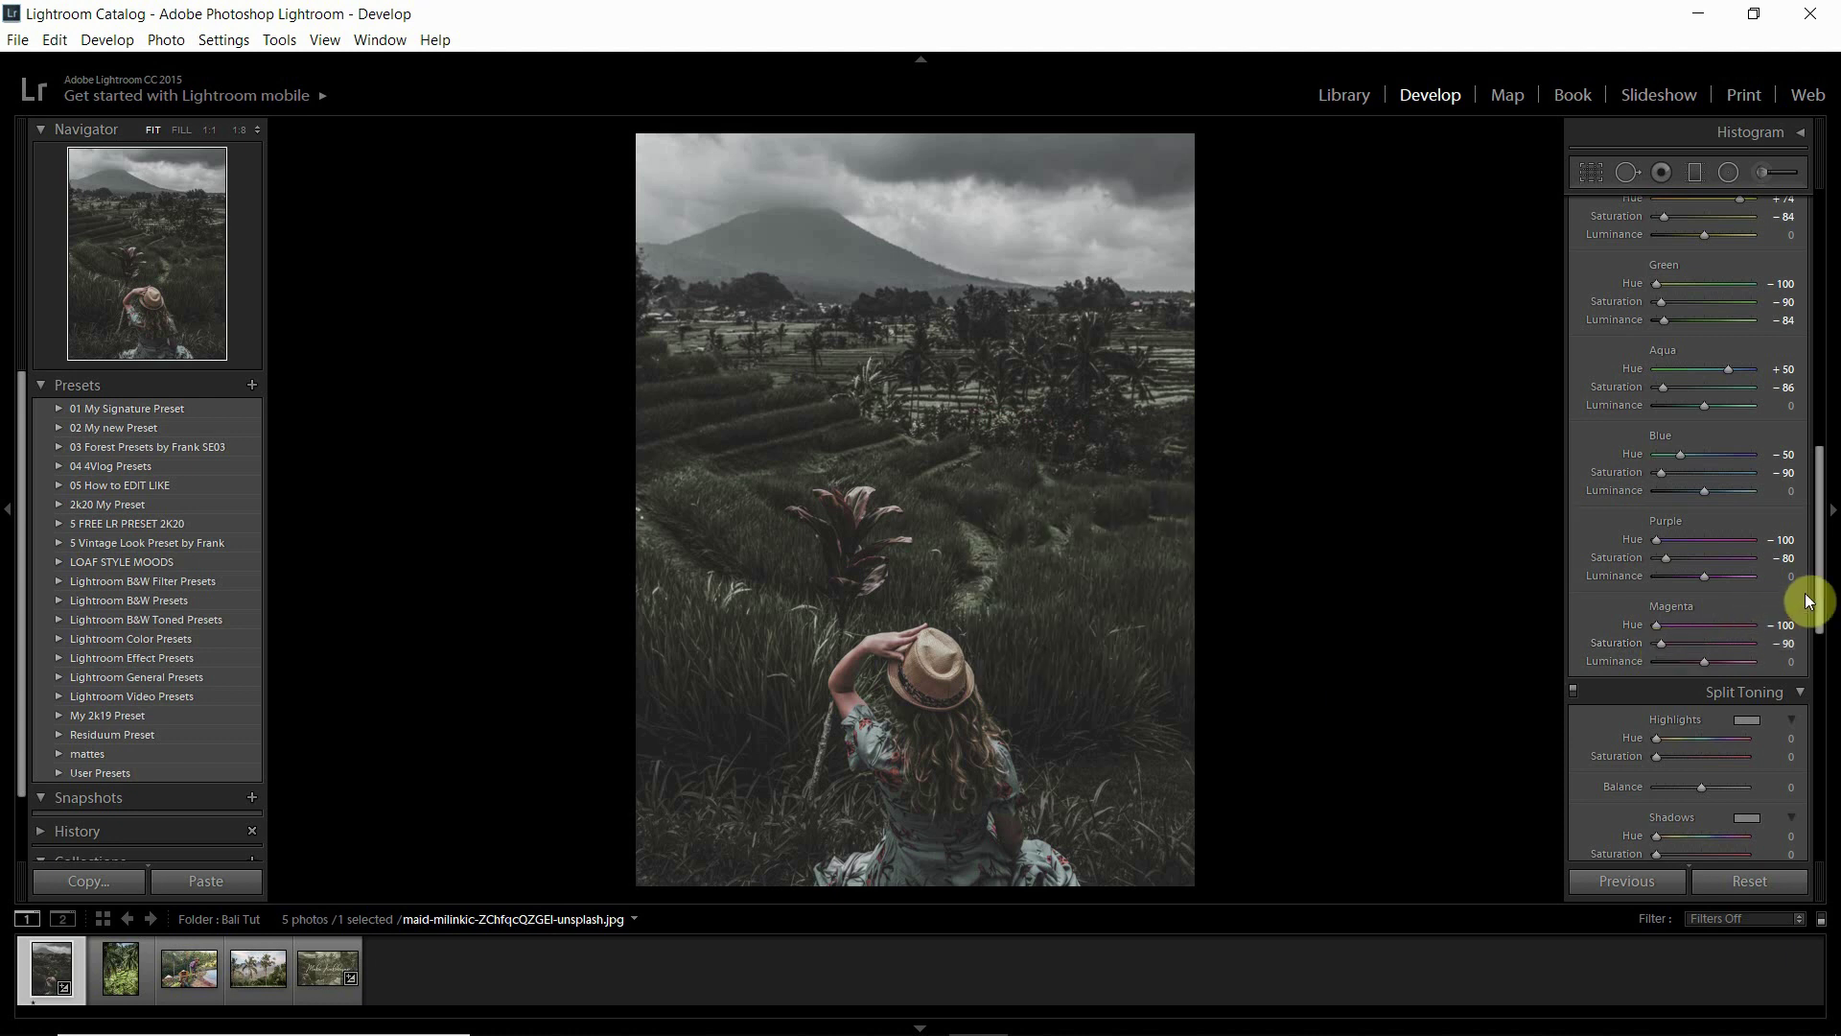
pyautogui.moveTo(1819, 599); pyautogui.dragTo(1832, 690)
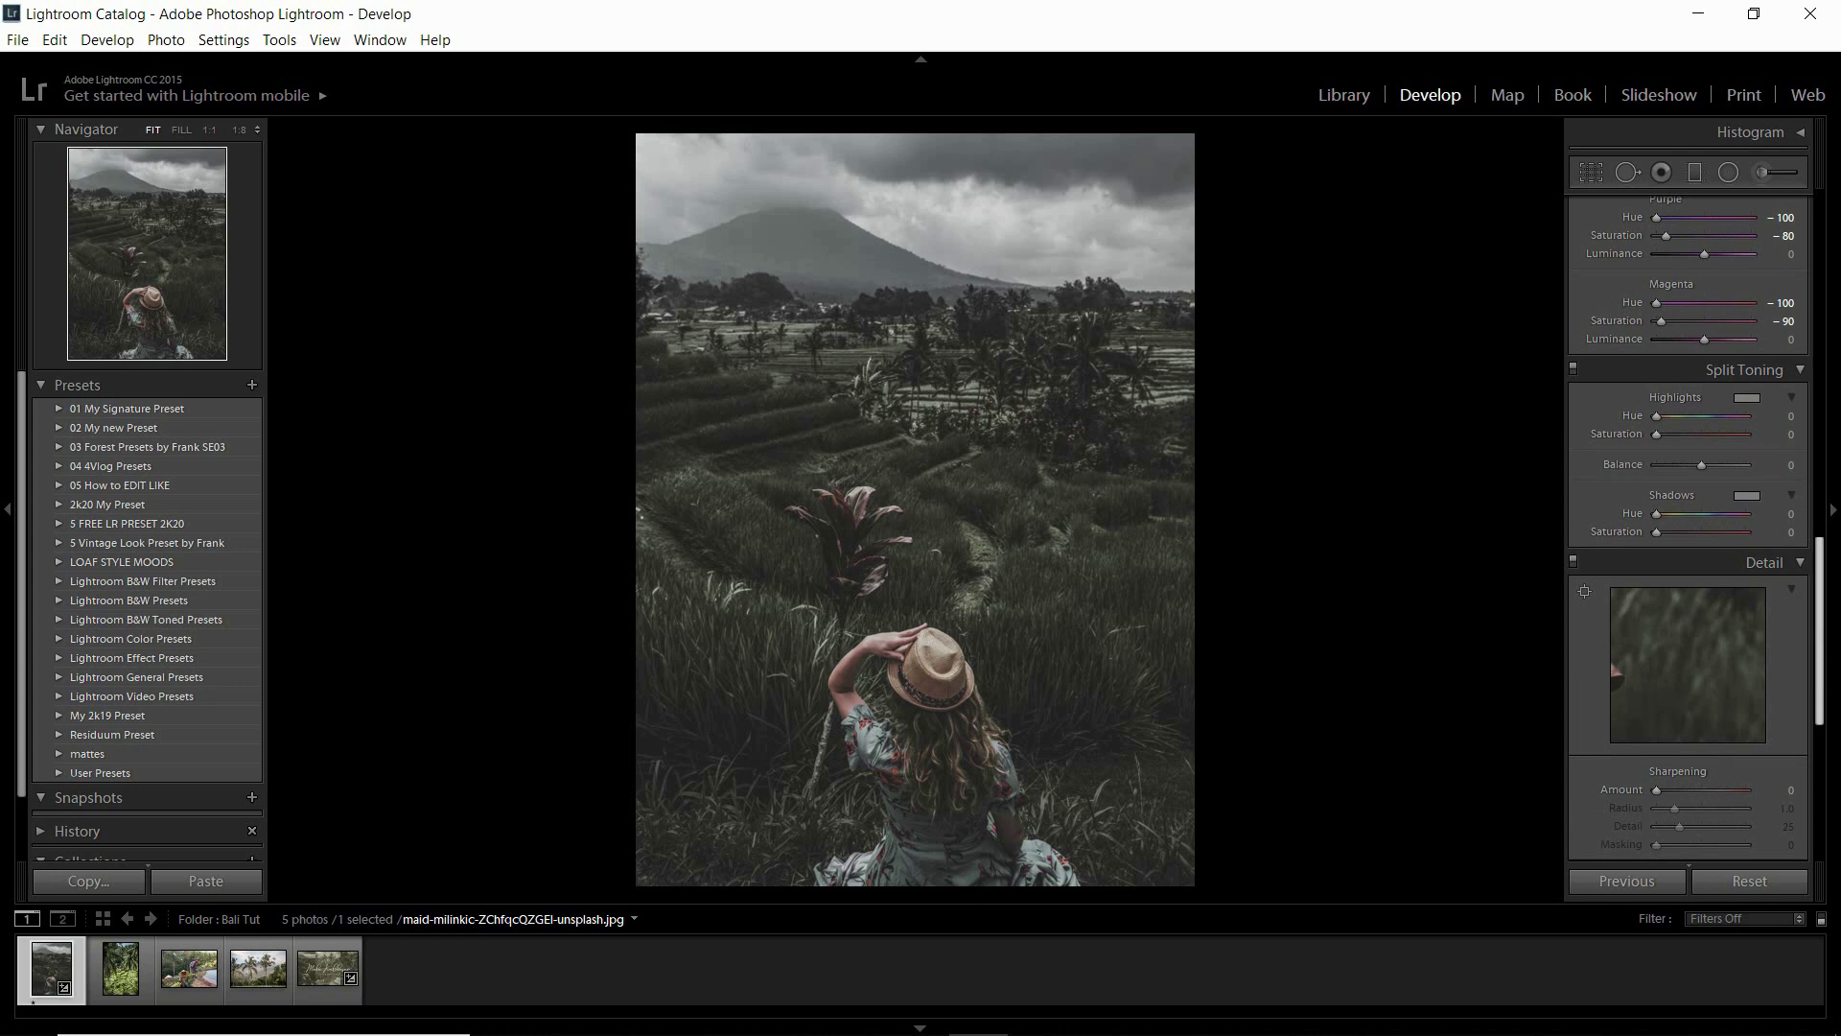
# Set sharpening Amount 70, Radius 0.8, Detail 50, Masking 24 and noise reduction Luminance 15, Contrast 10, Color 10.
pyautogui.moveTo(1821, 695); pyautogui.dragTo(1822, 734)
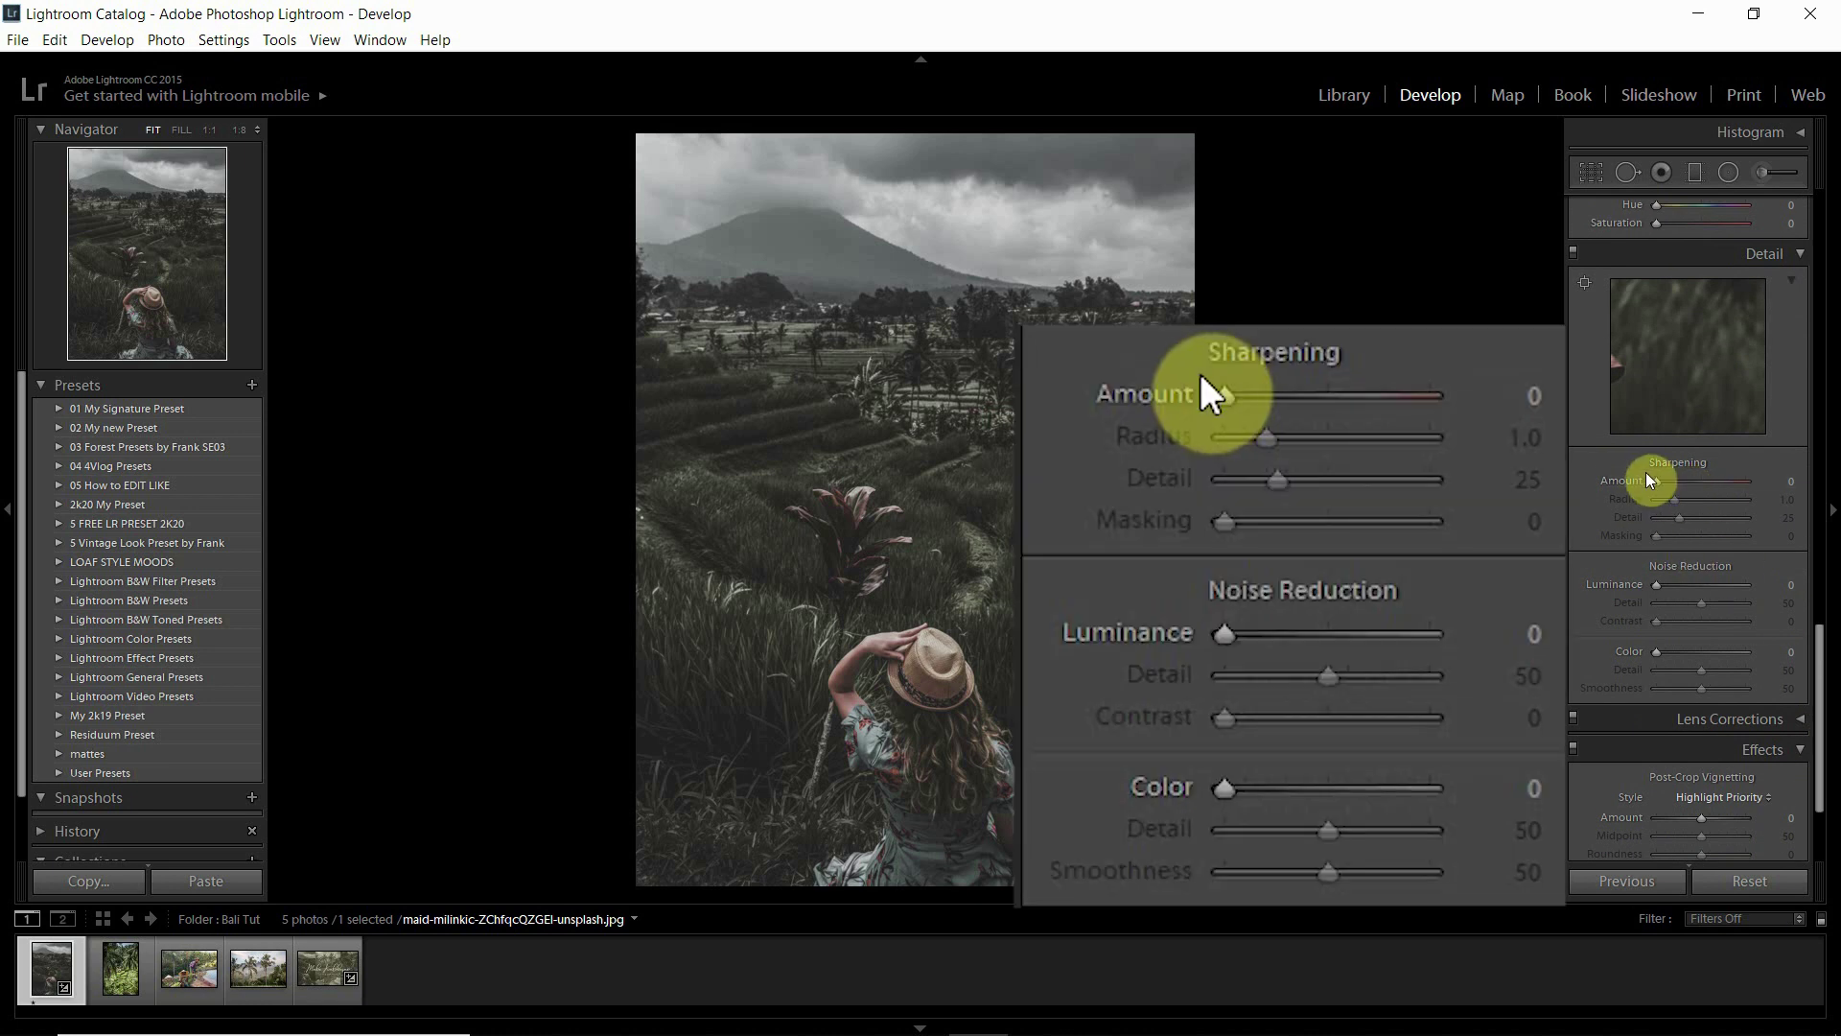
pyautogui.moveTo(1650, 479); pyautogui.dragTo(1698, 486)
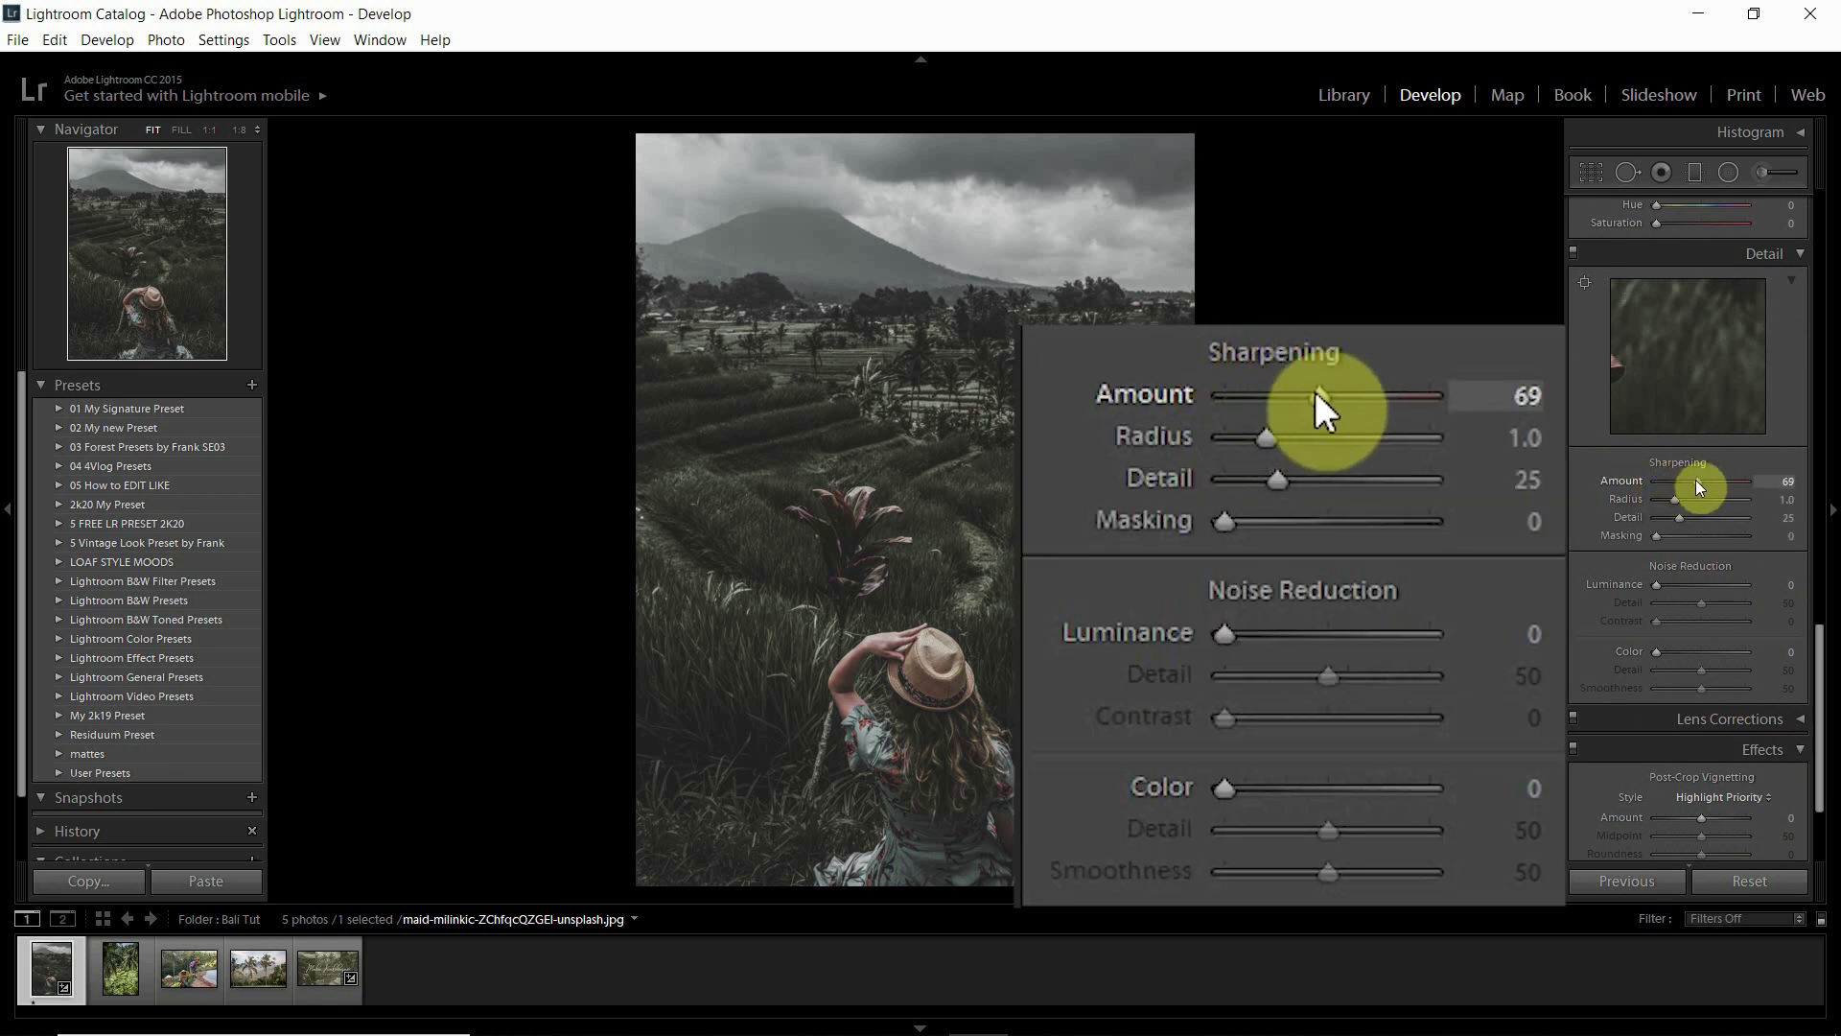
pyautogui.moveTo(1698, 486); pyautogui.dragTo(1699, 485)
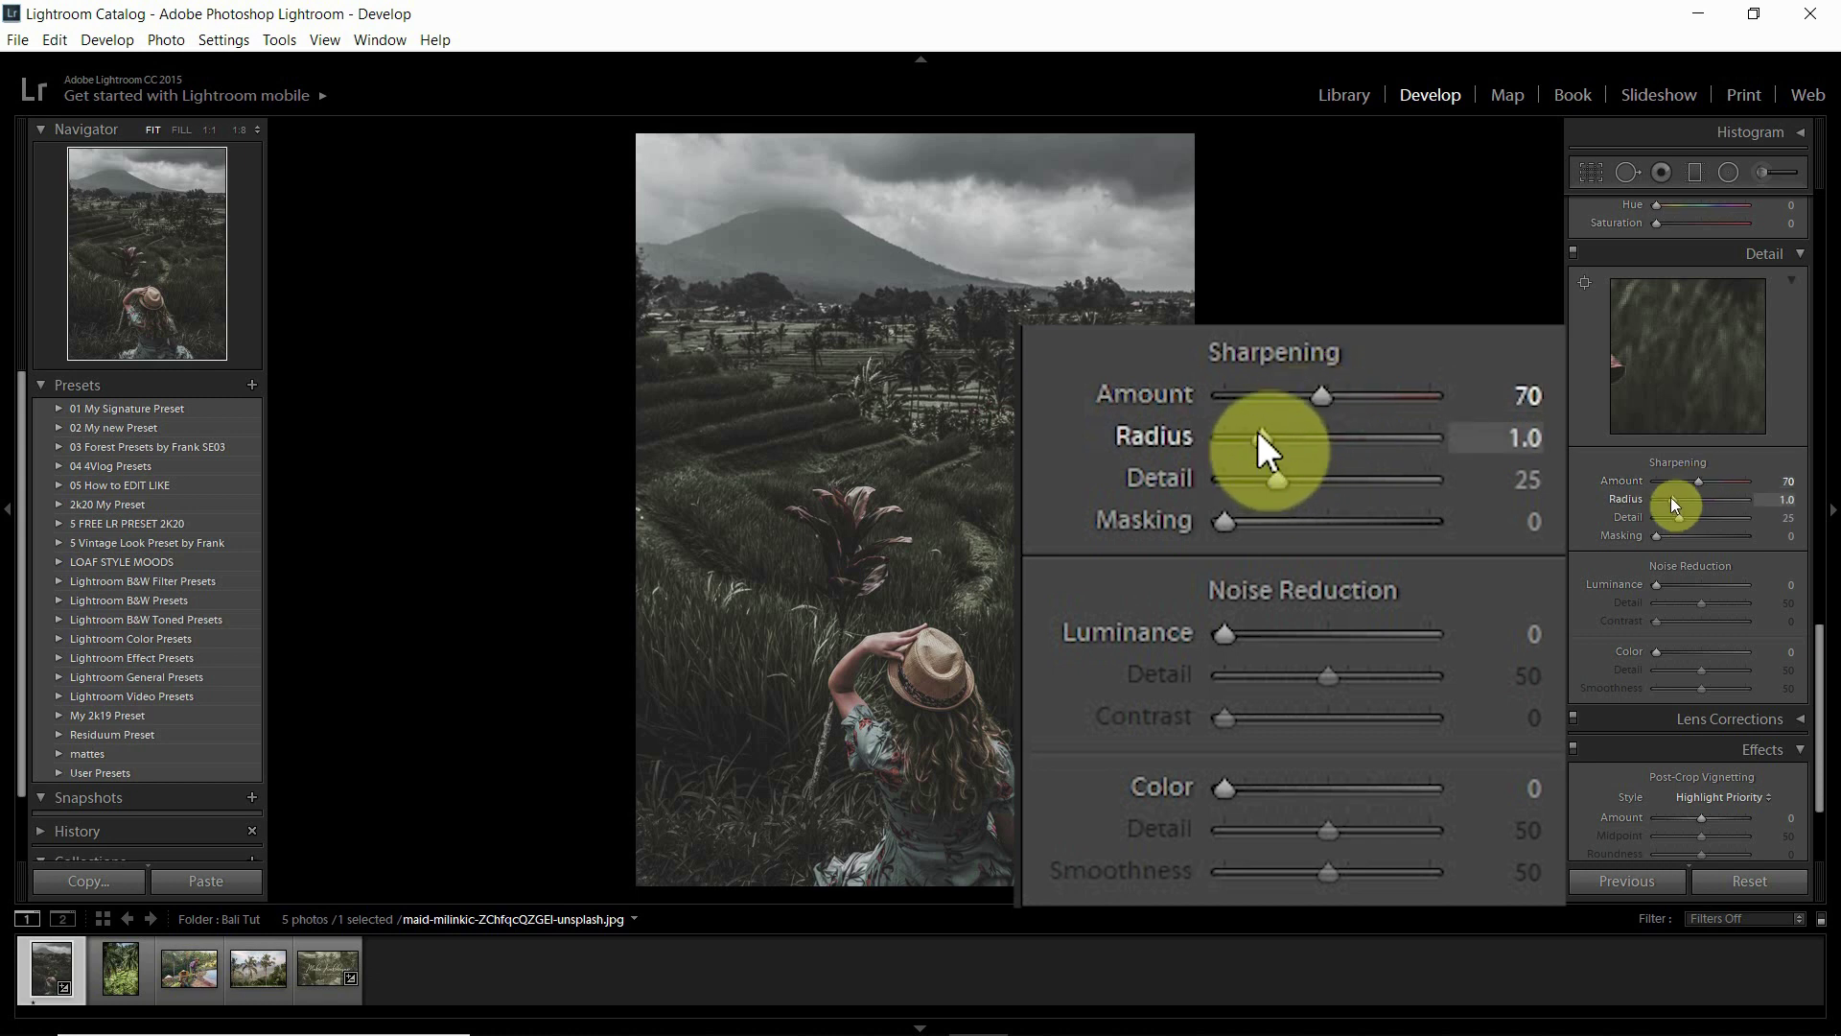
pyautogui.moveTo(1675, 500)
pyautogui.mouseDown()
pyautogui.moveTo(1698, 523)
pyautogui.moveTo(1664, 542)
pyautogui.moveTo(1679, 540)
pyautogui.moveTo(1671, 595)
pyautogui.mouseUp()
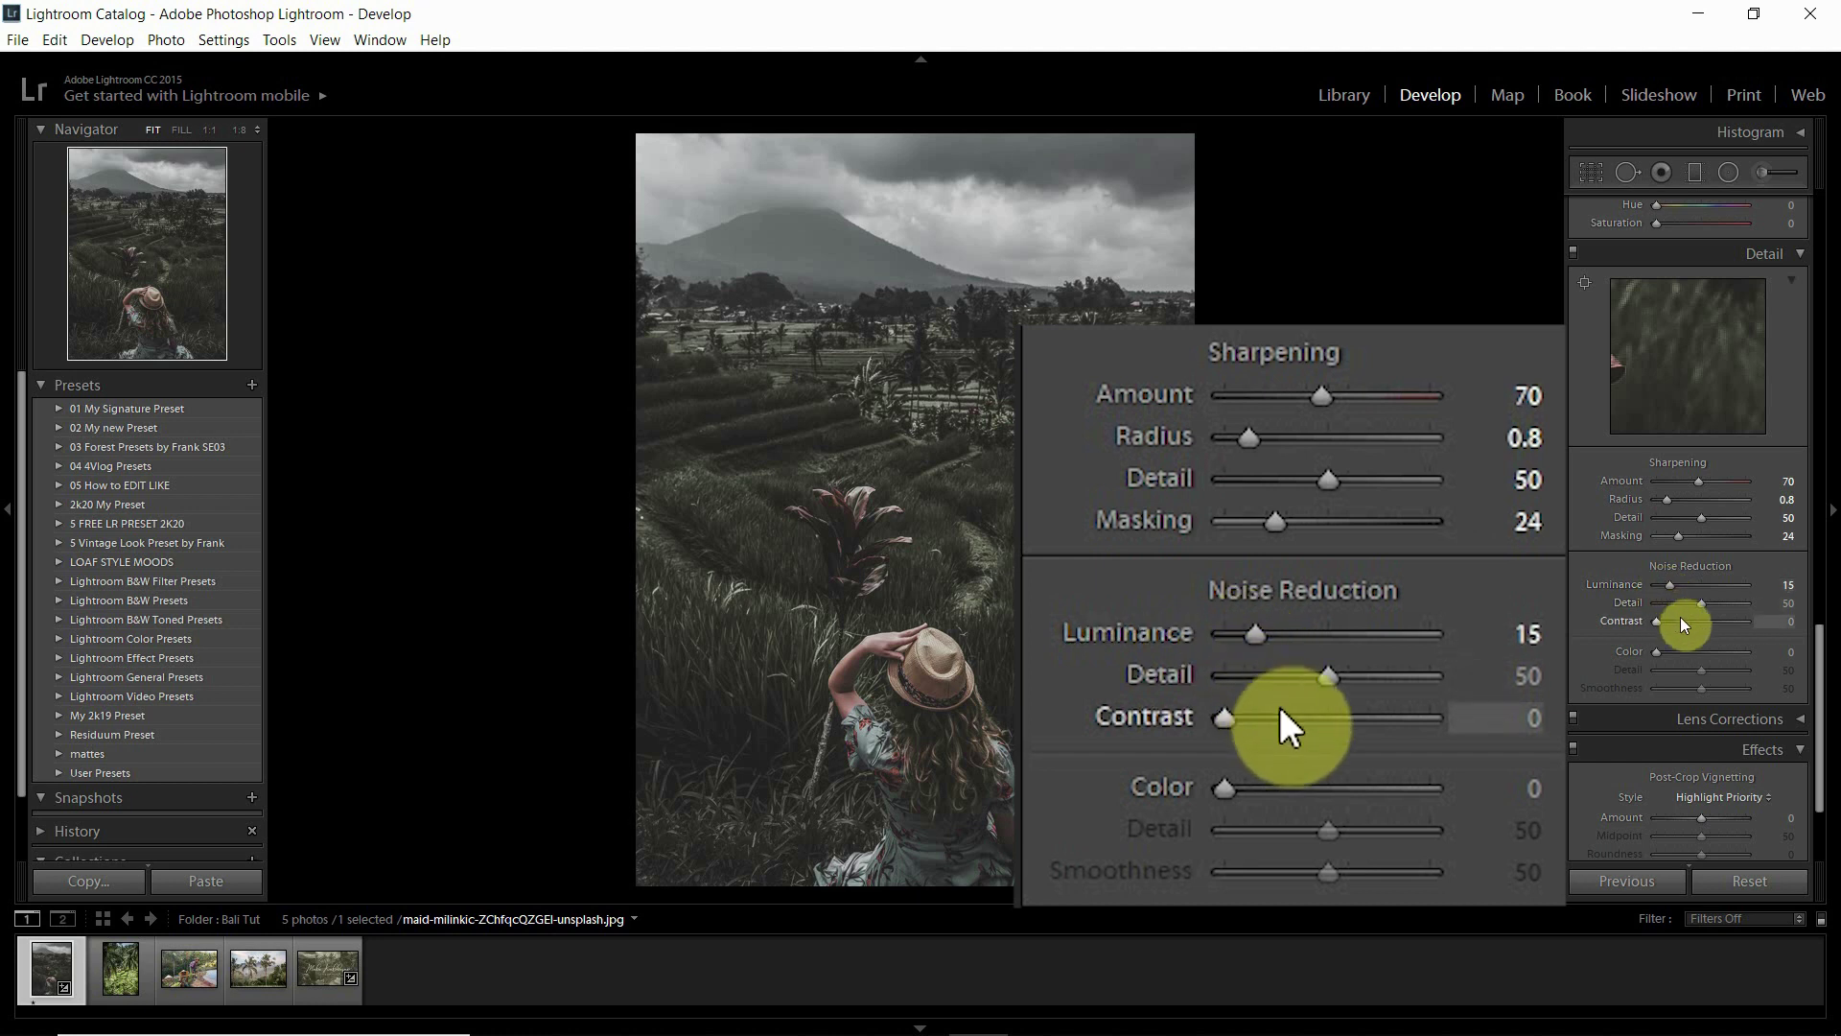
pyautogui.moveTo(1660, 622); pyautogui.dragTo(1668, 621)
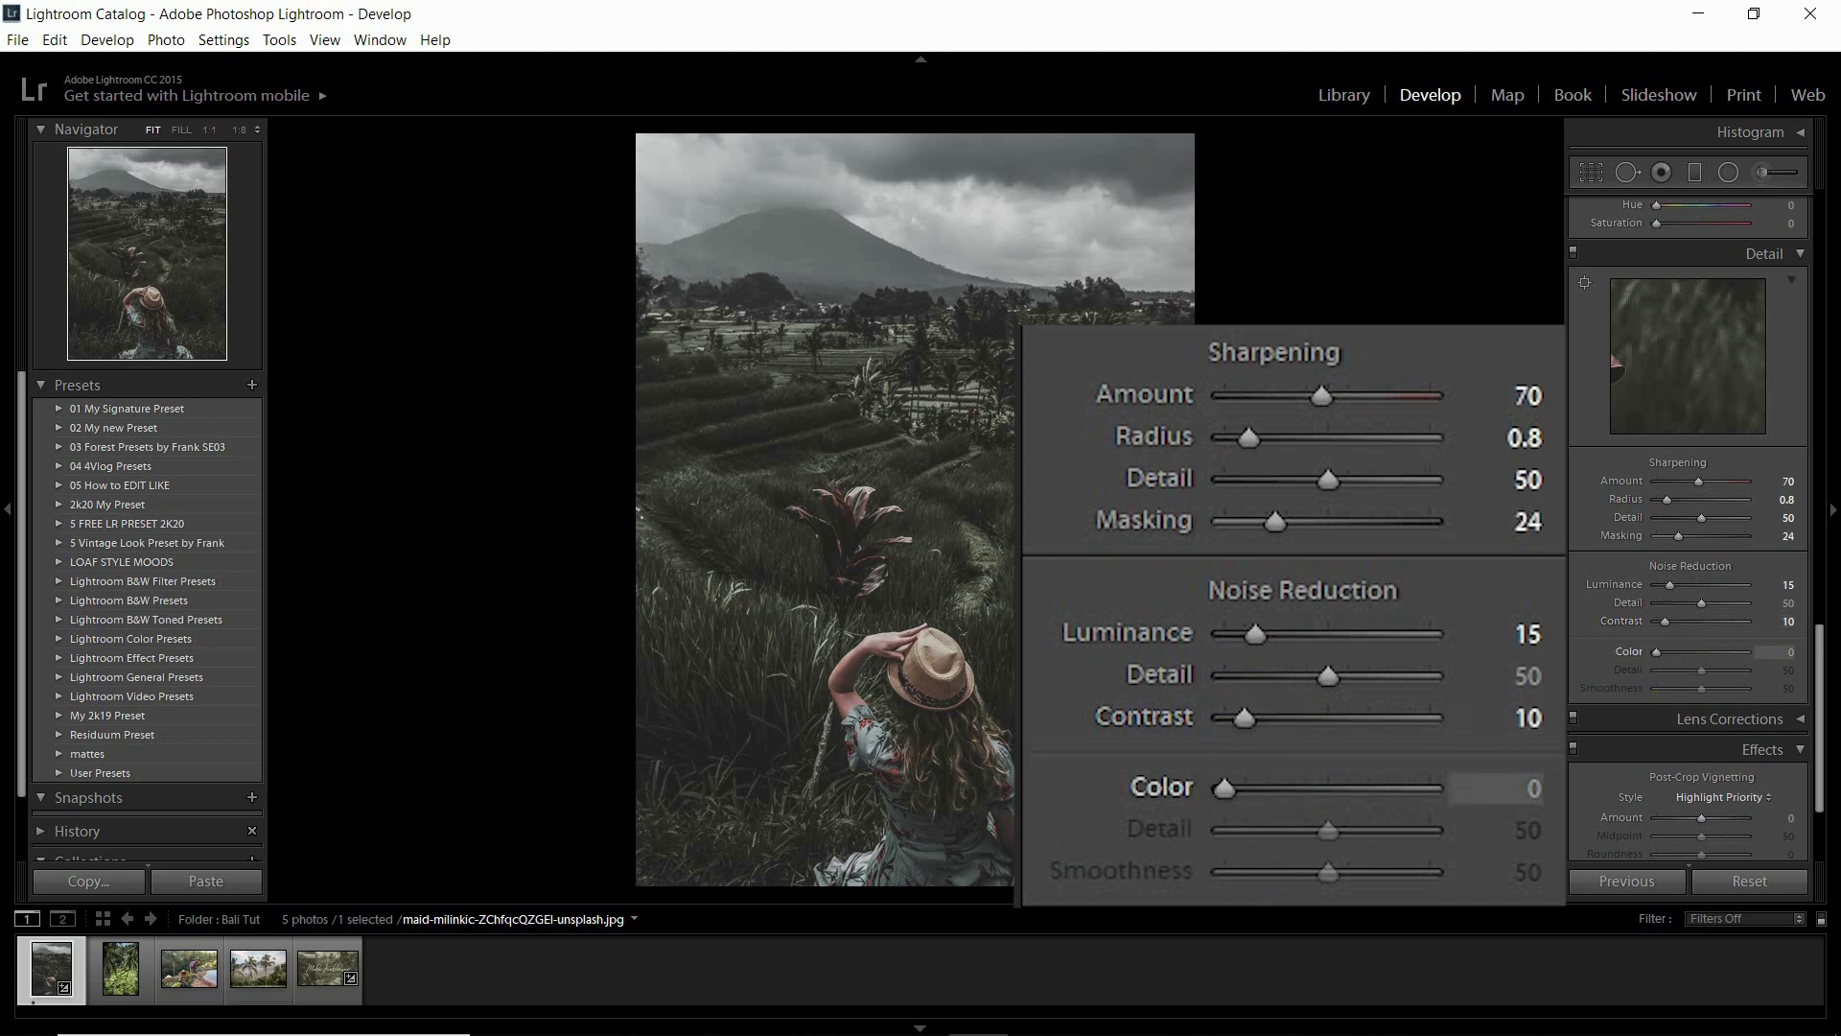
pyautogui.moveTo(1657, 653); pyautogui.dragTo(1661, 648)
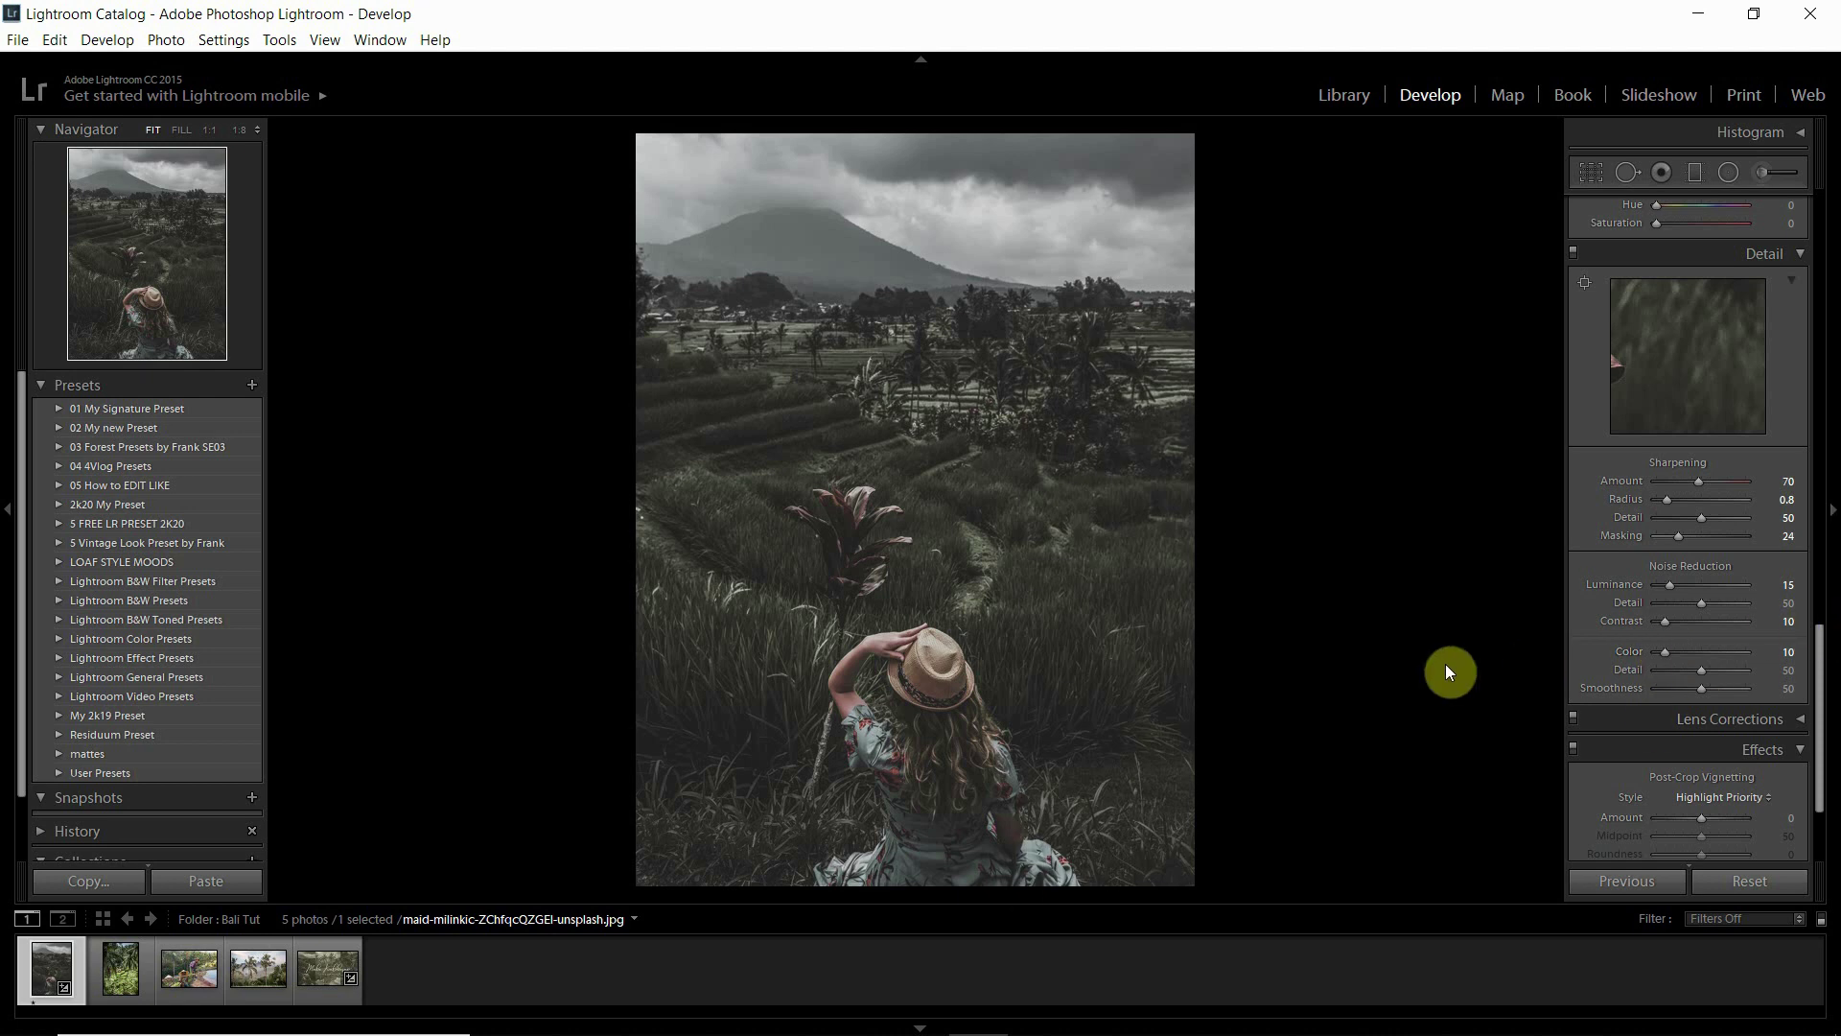
# Toggle the Before view to compare with the original, and rate the photo one star.
pyautogui.press('\\')
pyautogui.press('\\')
pyautogui.press('\\')
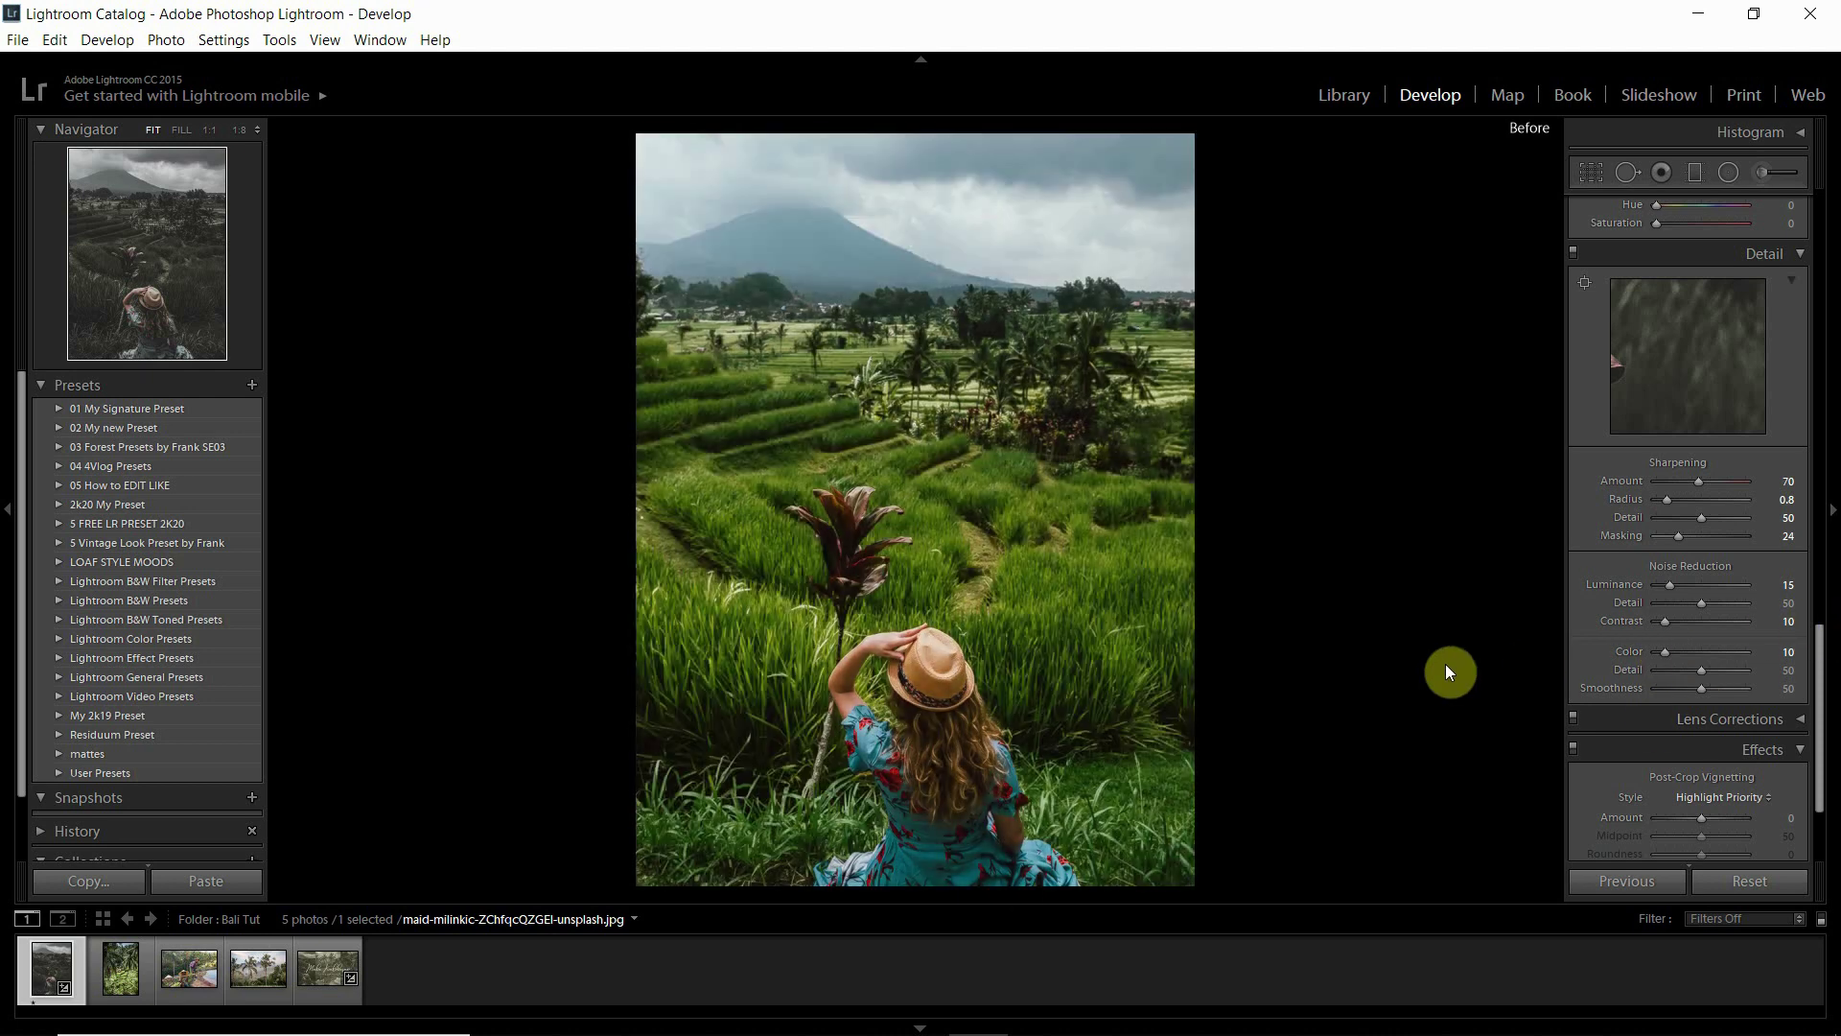
pyautogui.press('\\')
pyautogui.press('\\')
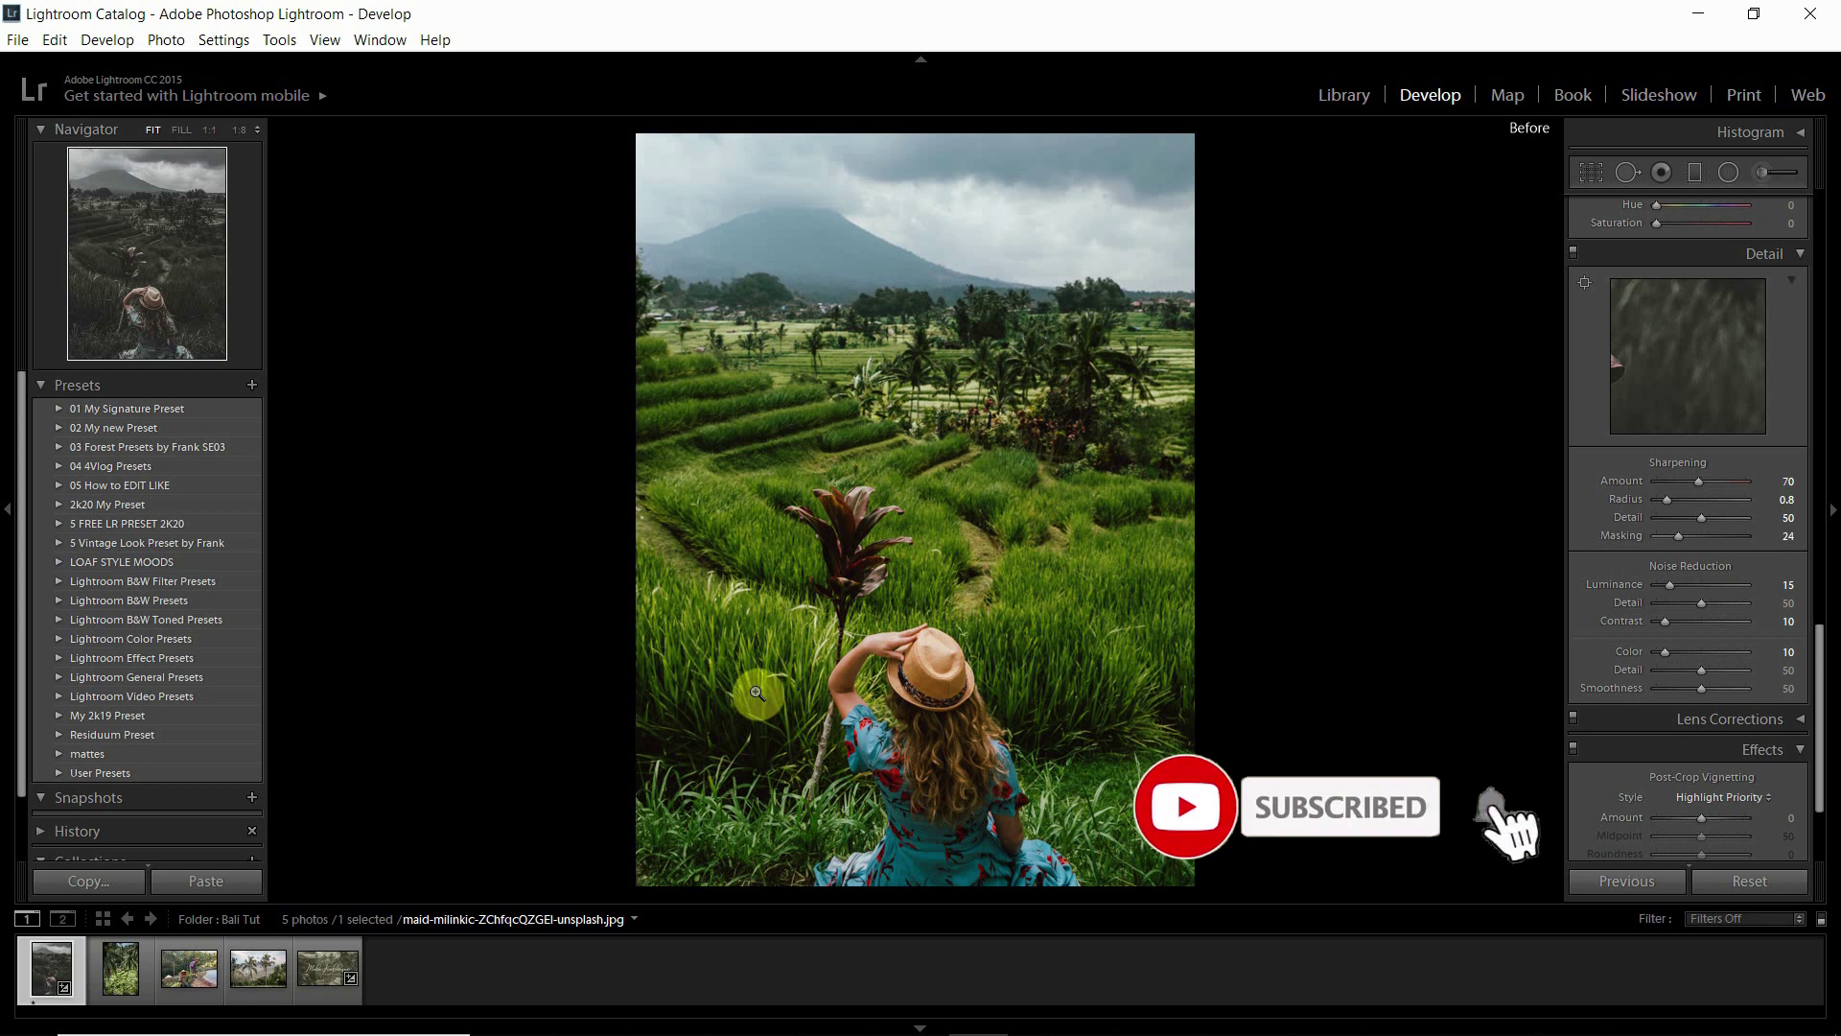
pyautogui.press('1')
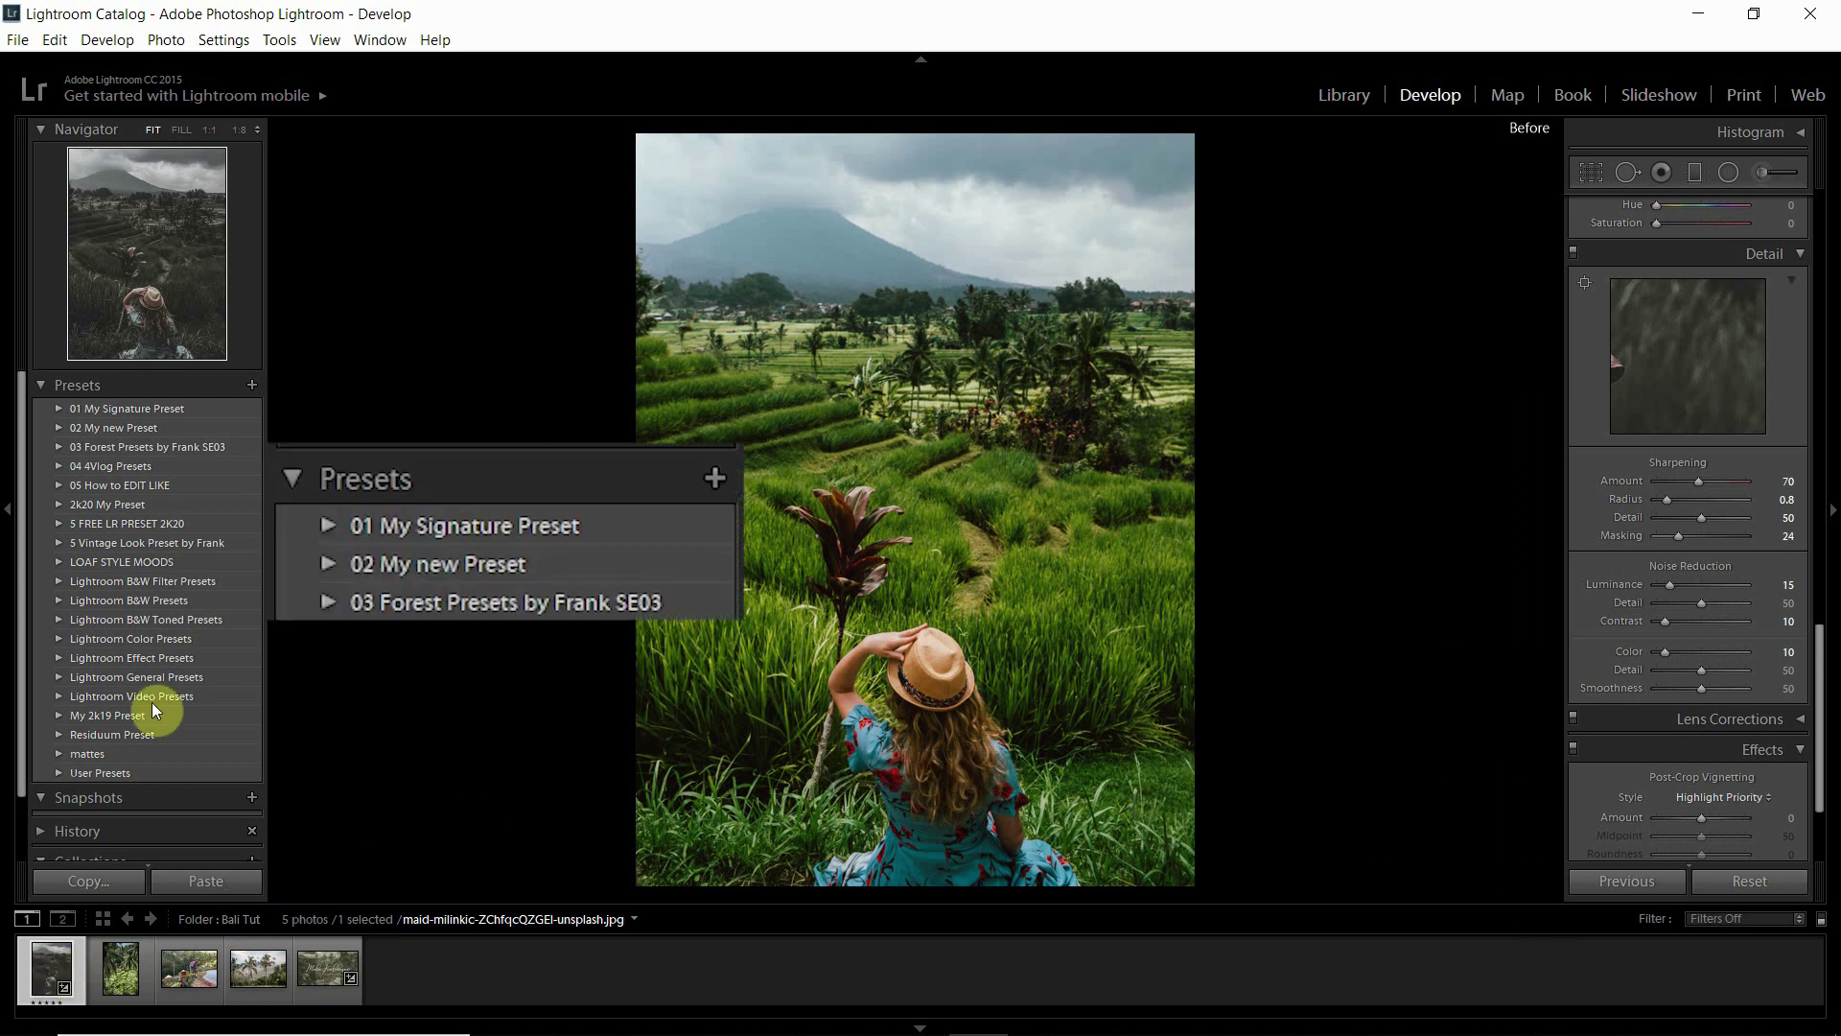
# Save the current settings as 'Maka Kalikasan Preset' in the 04 4Vlog Presets folder.
pyautogui.click(252, 385)
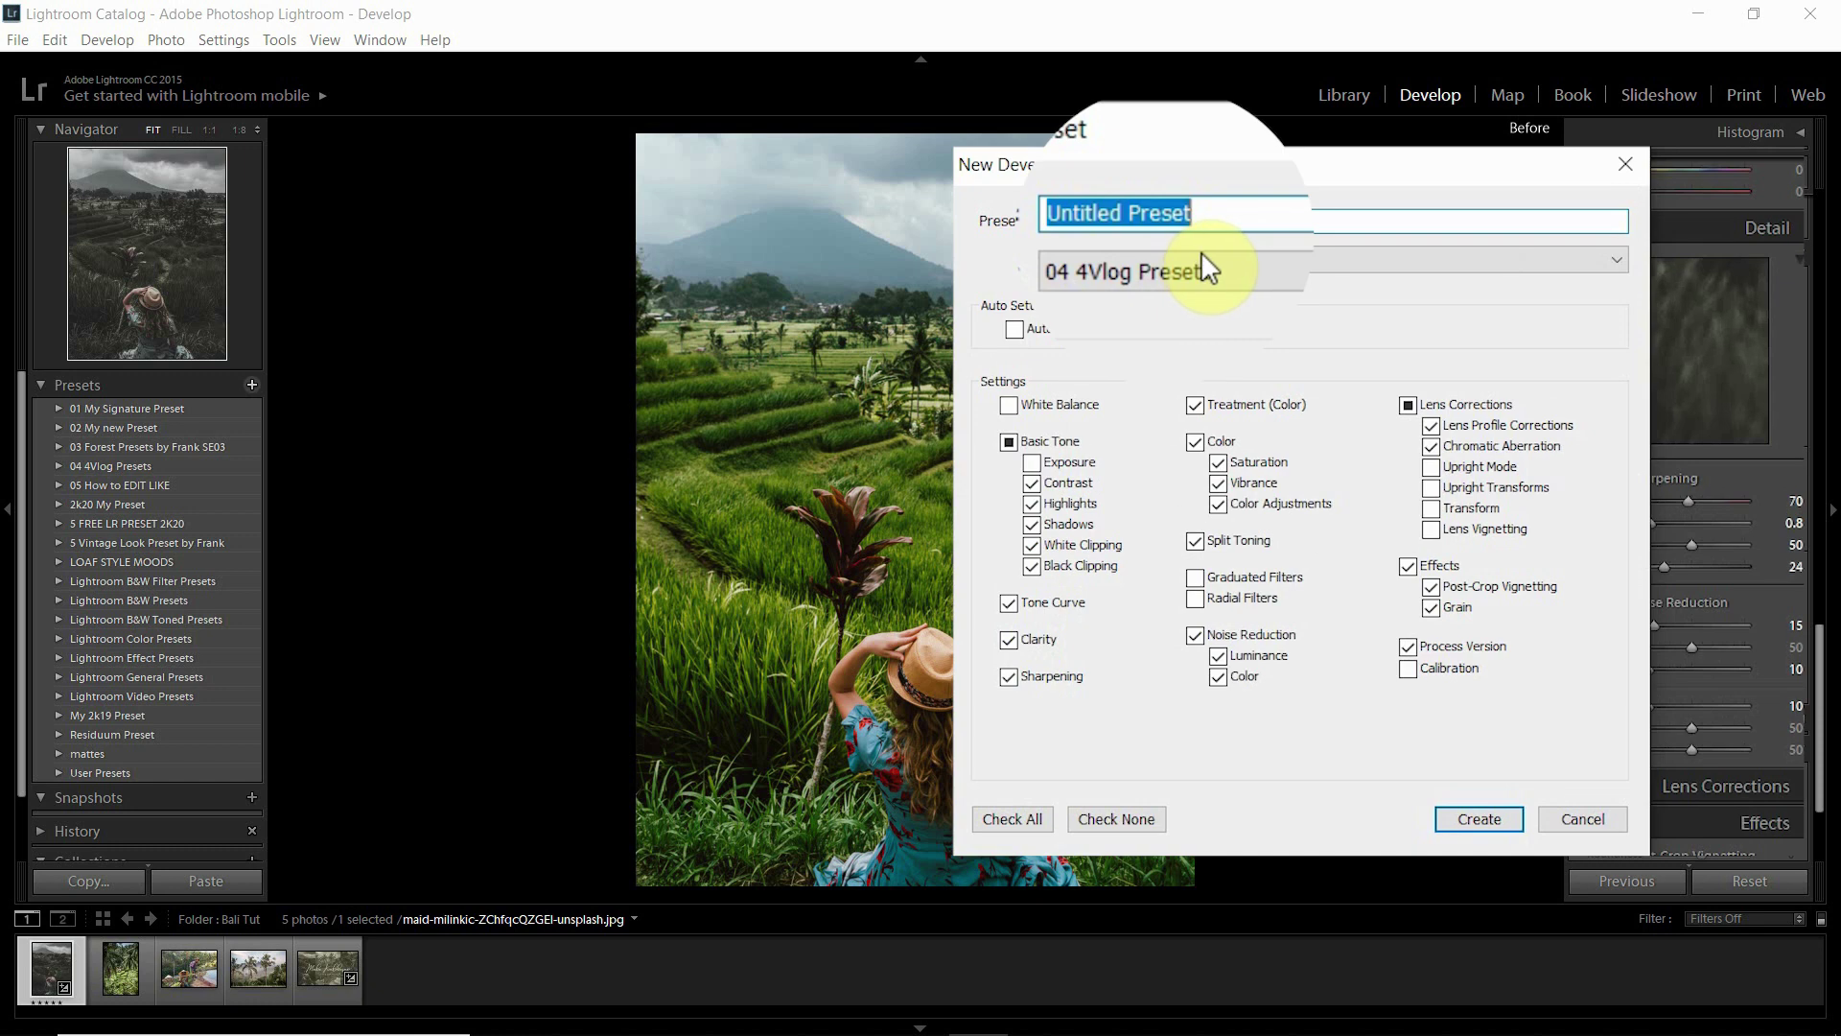
pyautogui.write('Maka Kalikasa')
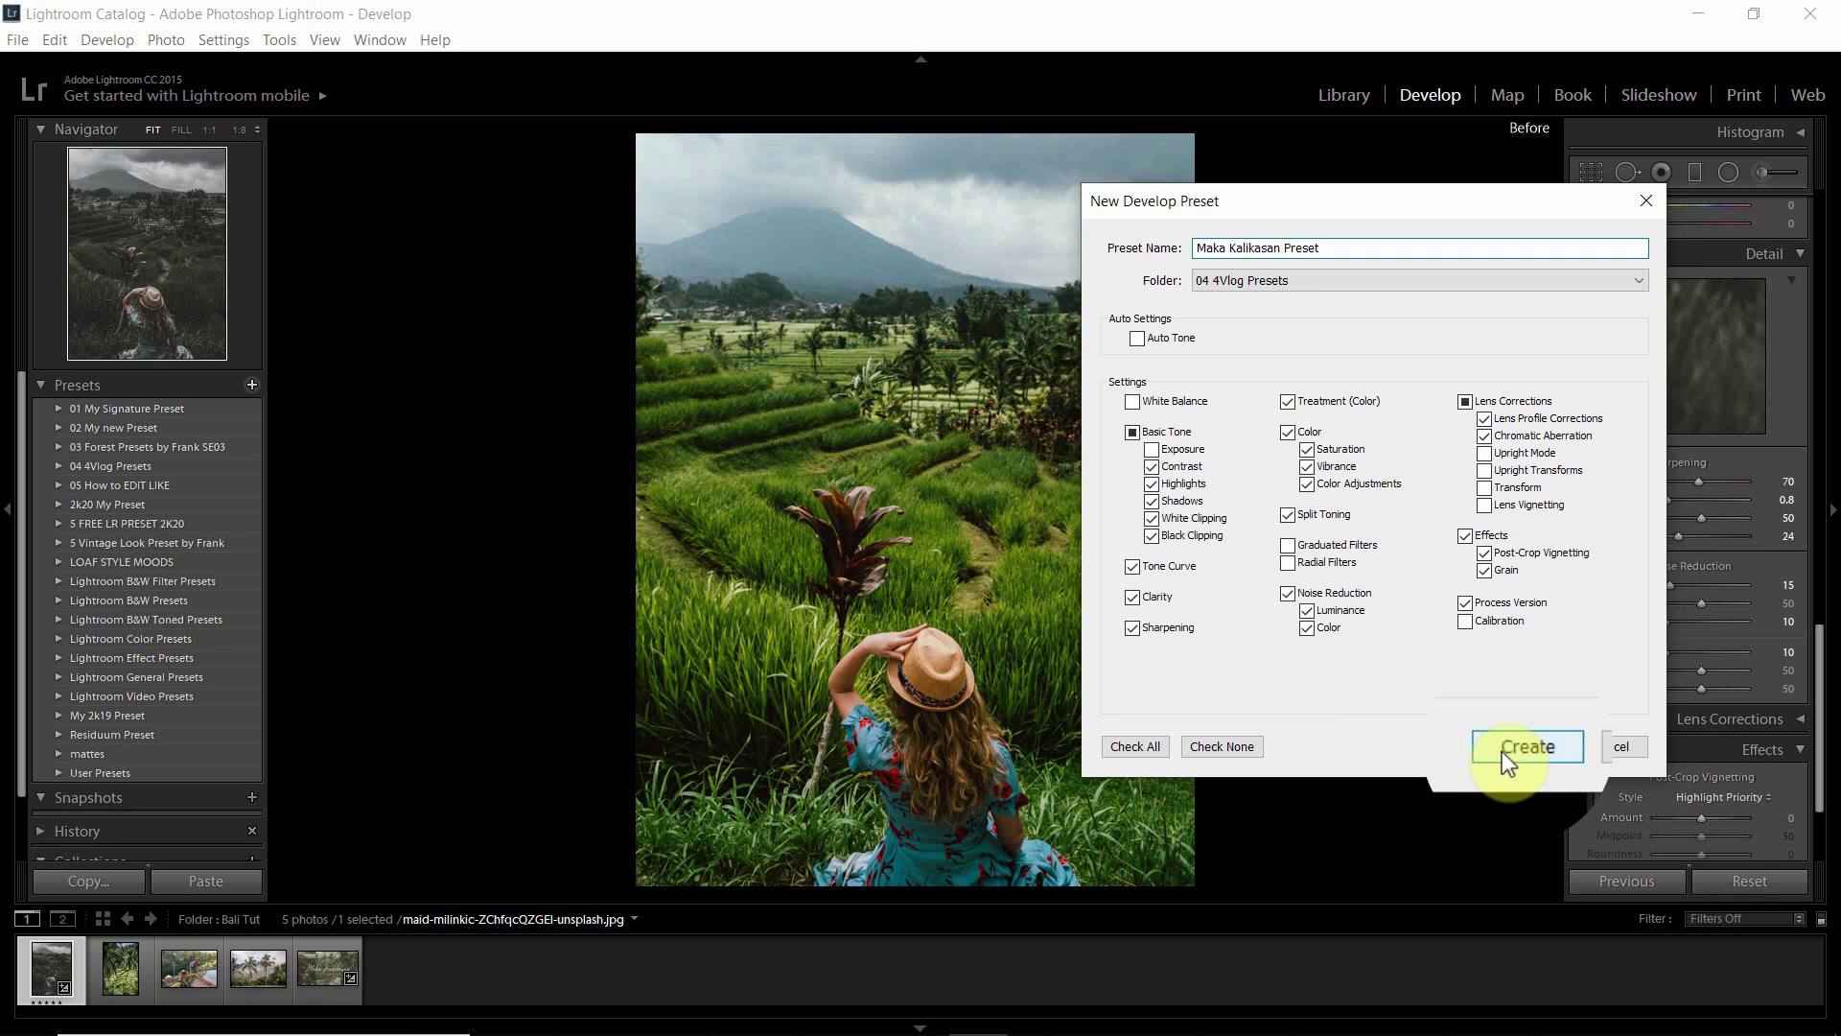
pyautogui.click(1501, 751)
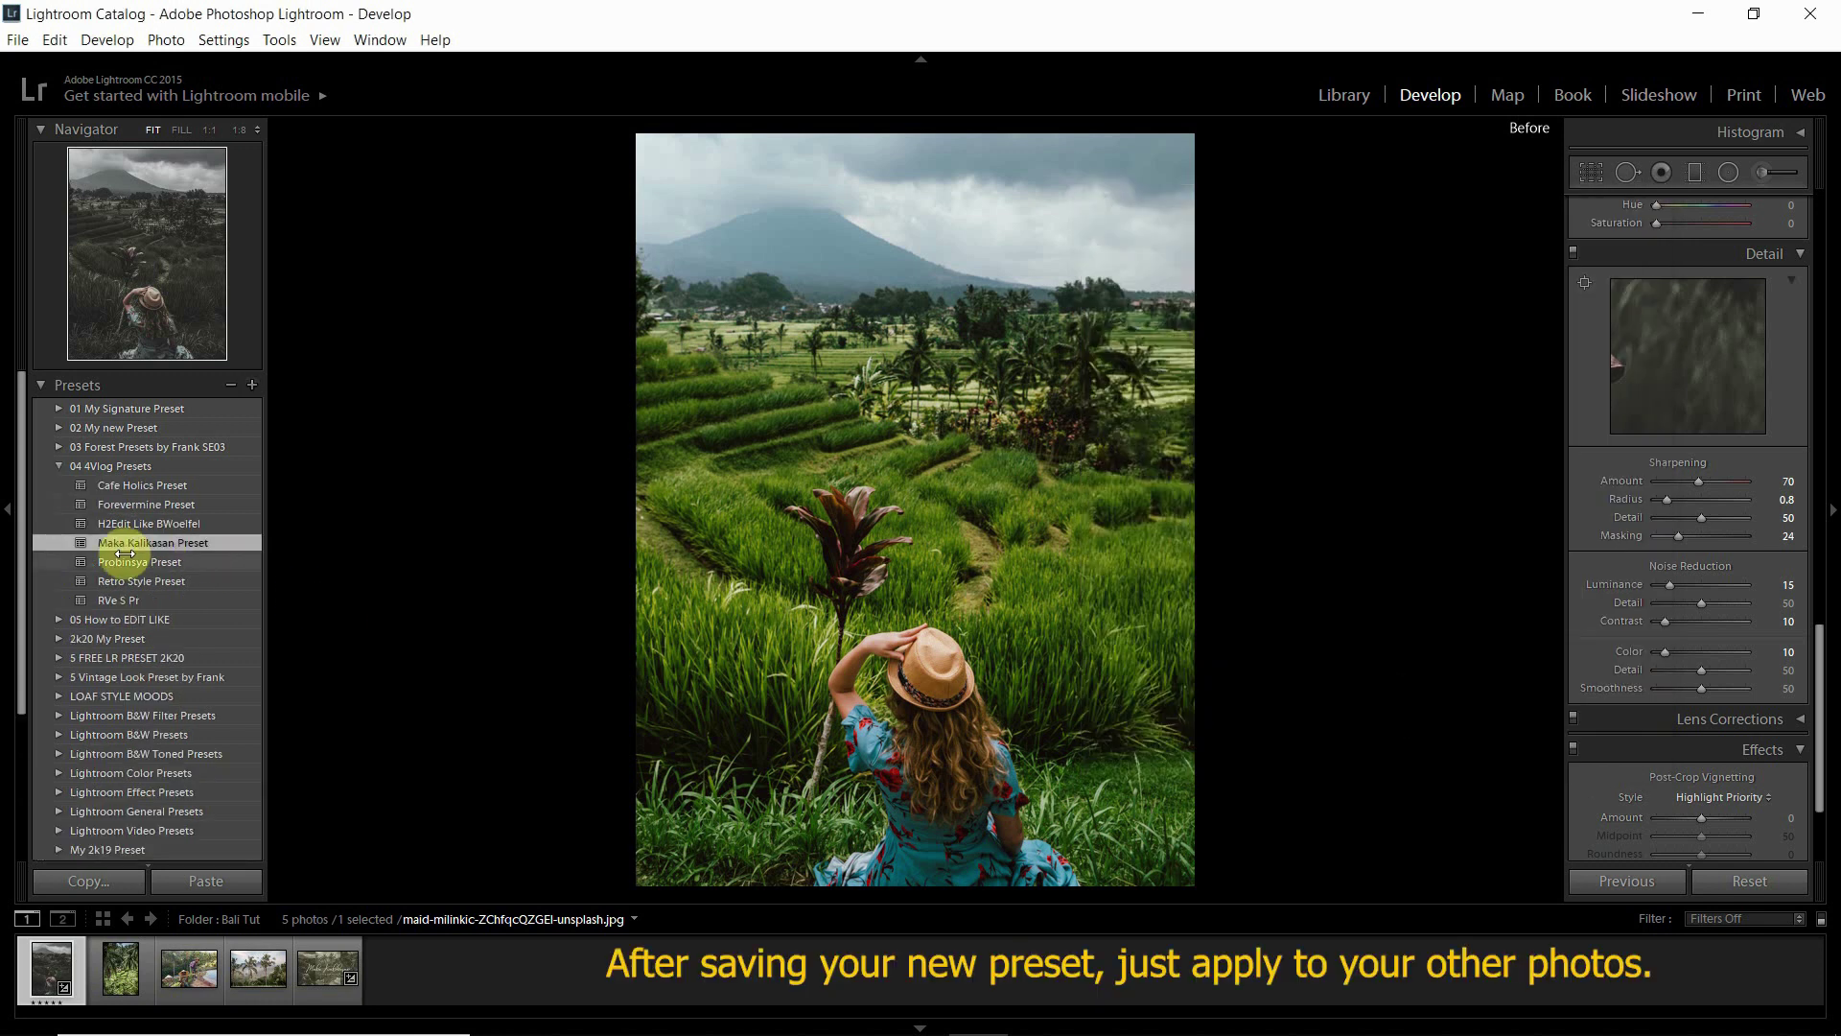
# Apply Maka Kalikasan Preset to the palm-terrace, rice-farmers and palm-trees photos.
pyautogui.click(123, 971)
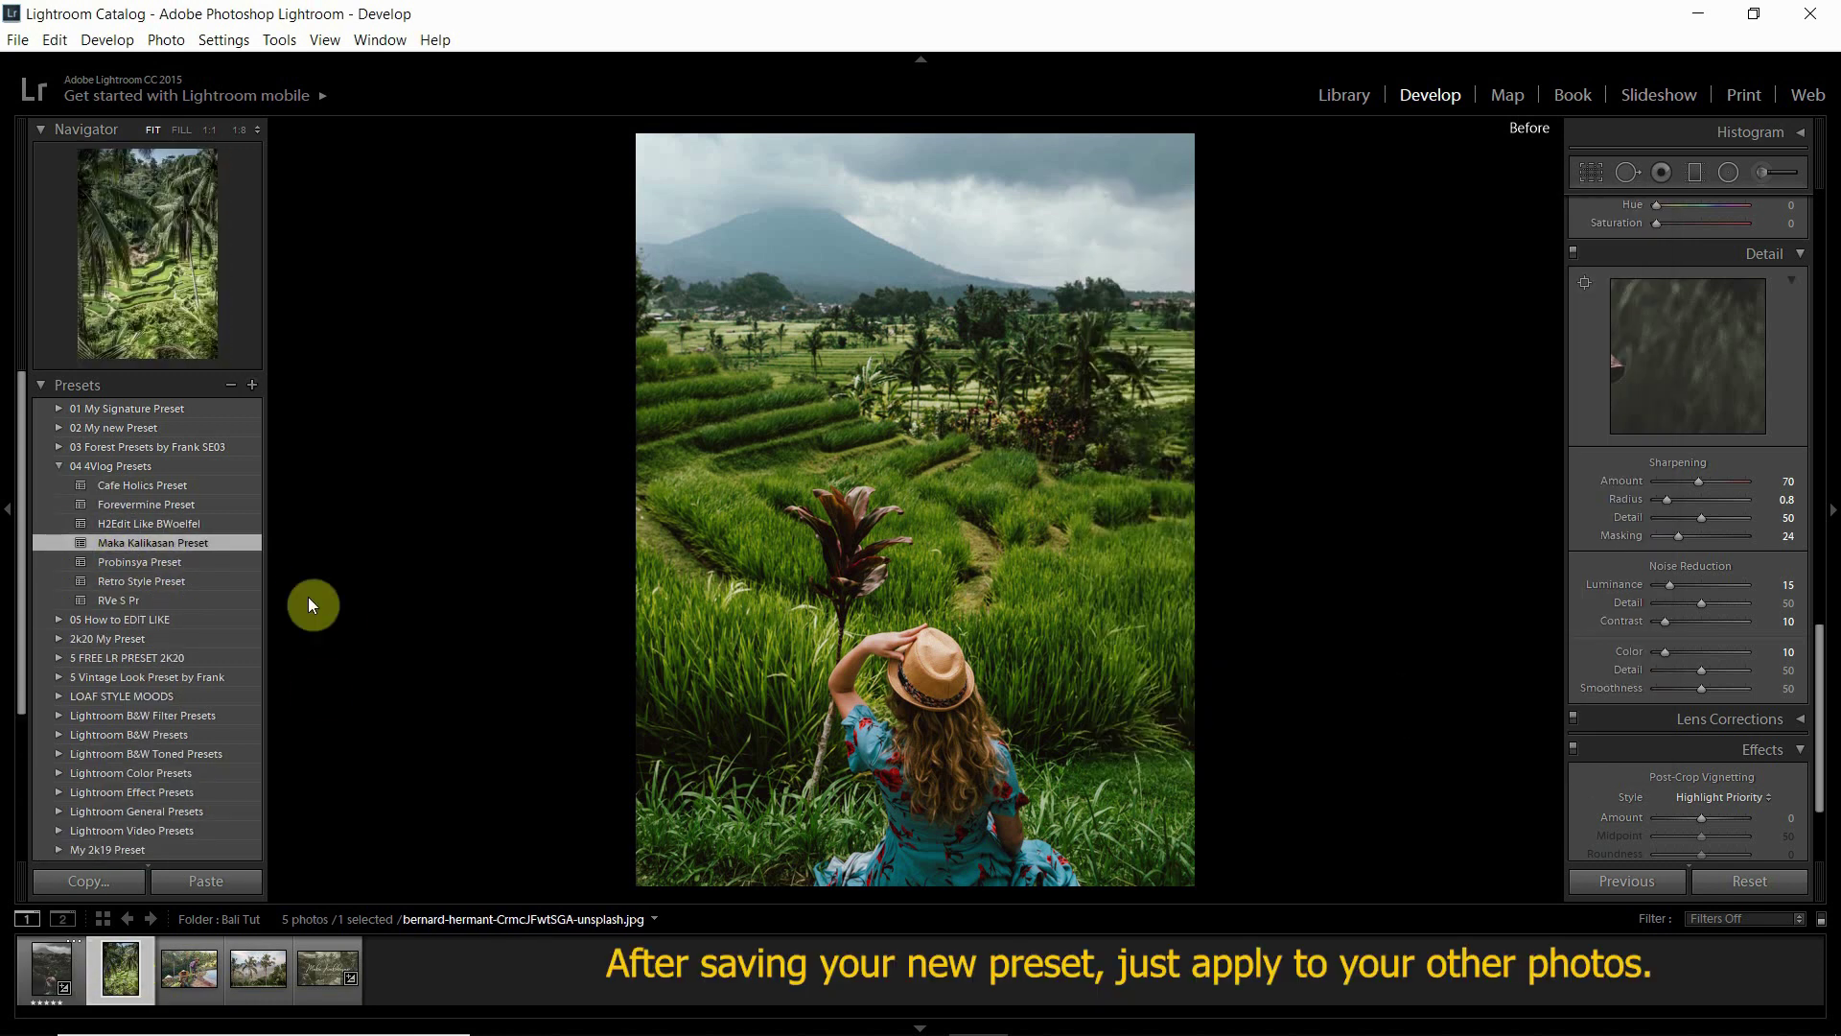
pyautogui.click(157, 541)
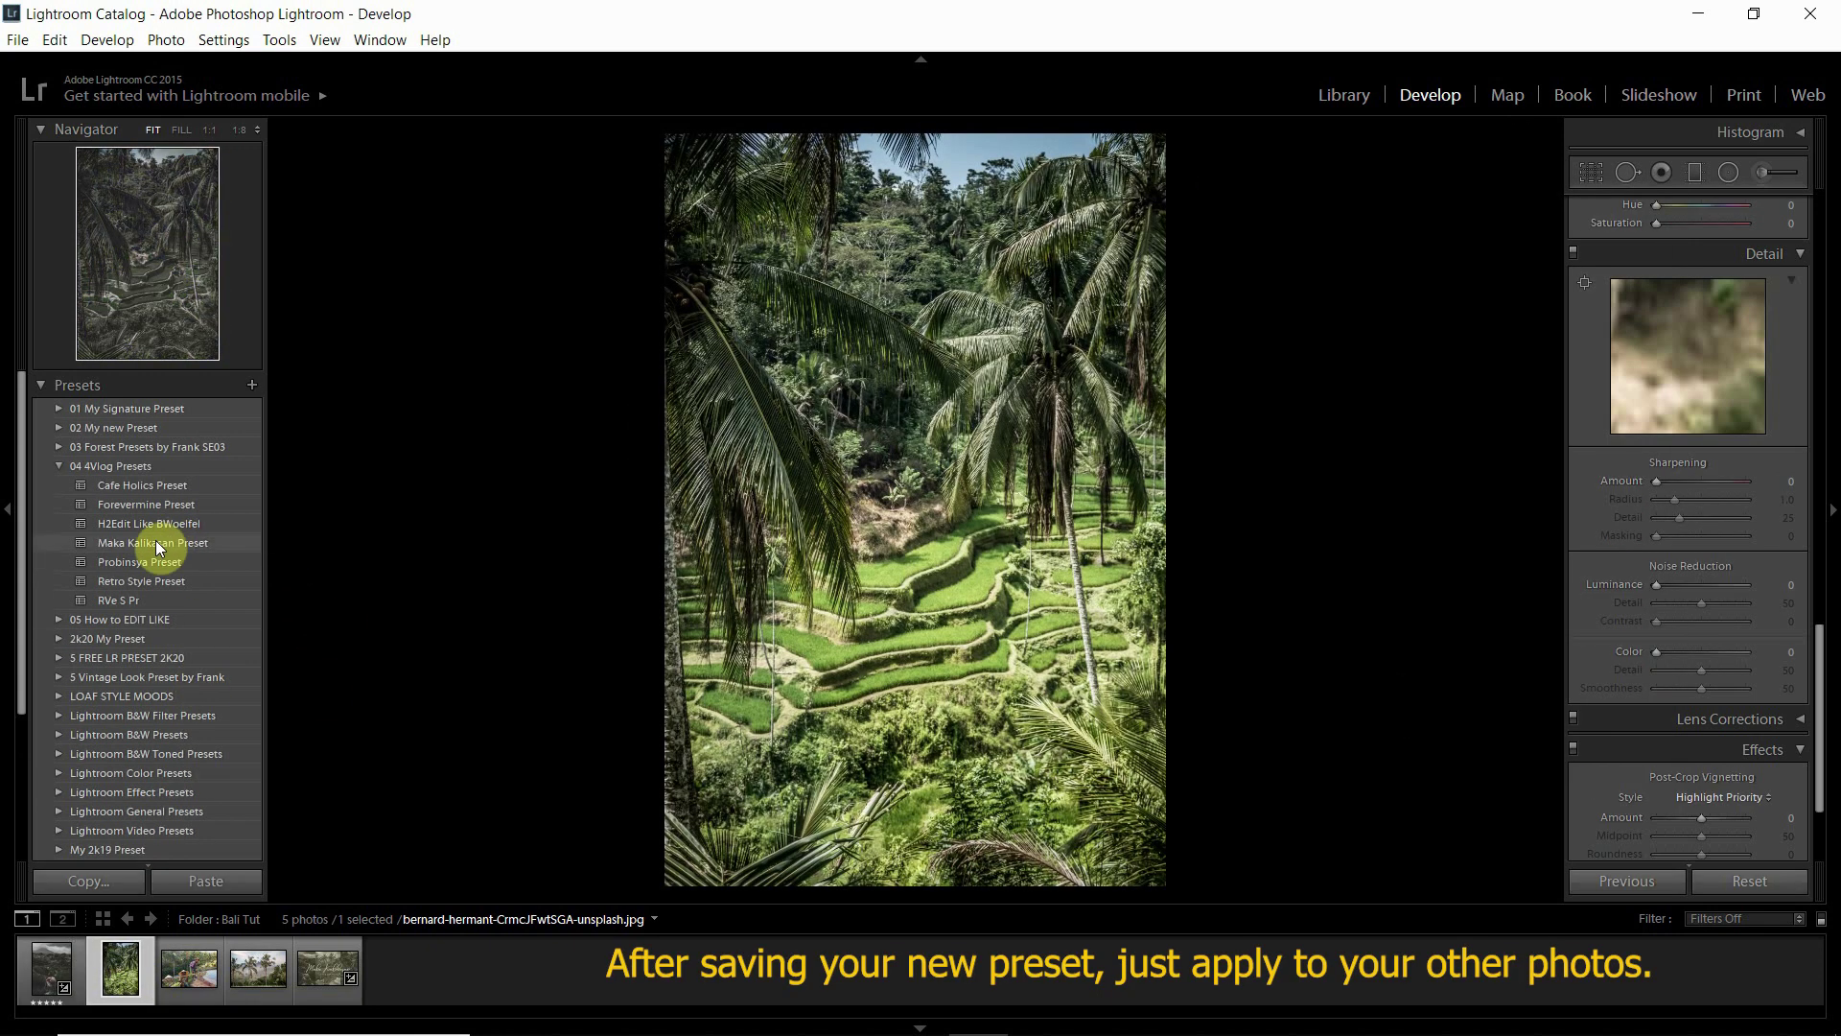
pyautogui.click(197, 544)
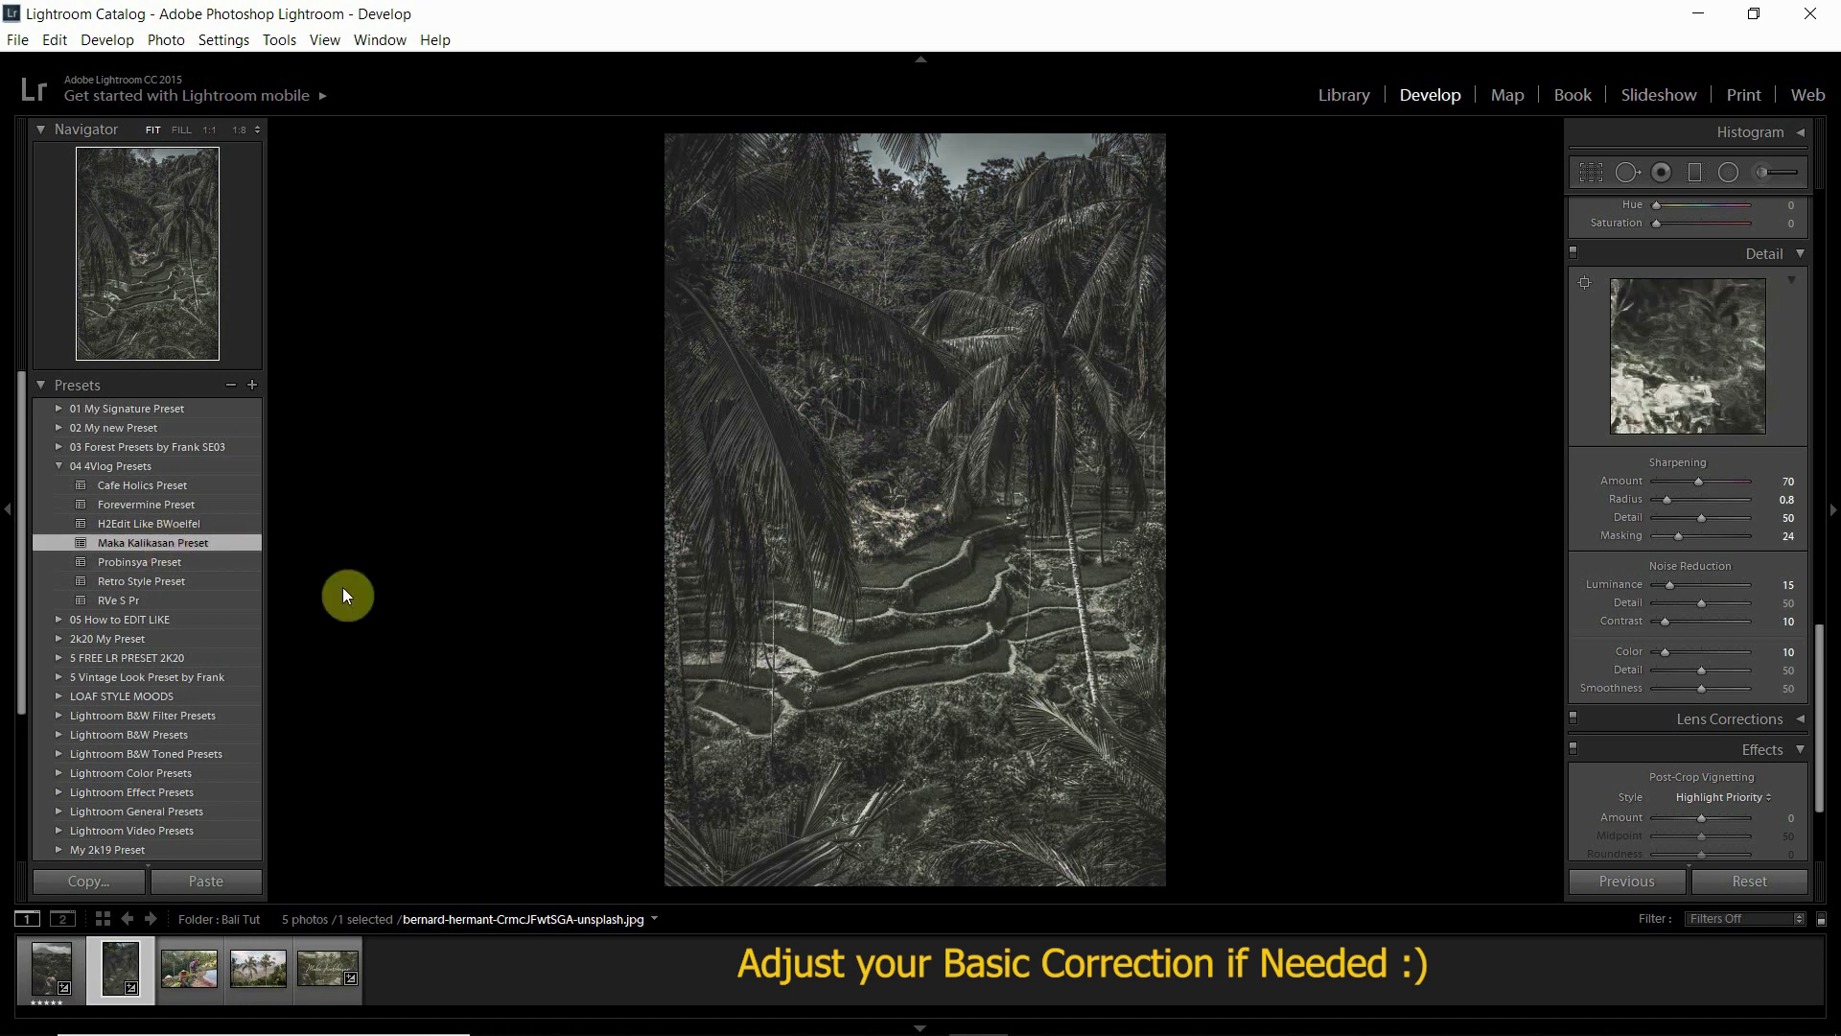
pyautogui.click(189, 971)
pyautogui.click(175, 543)
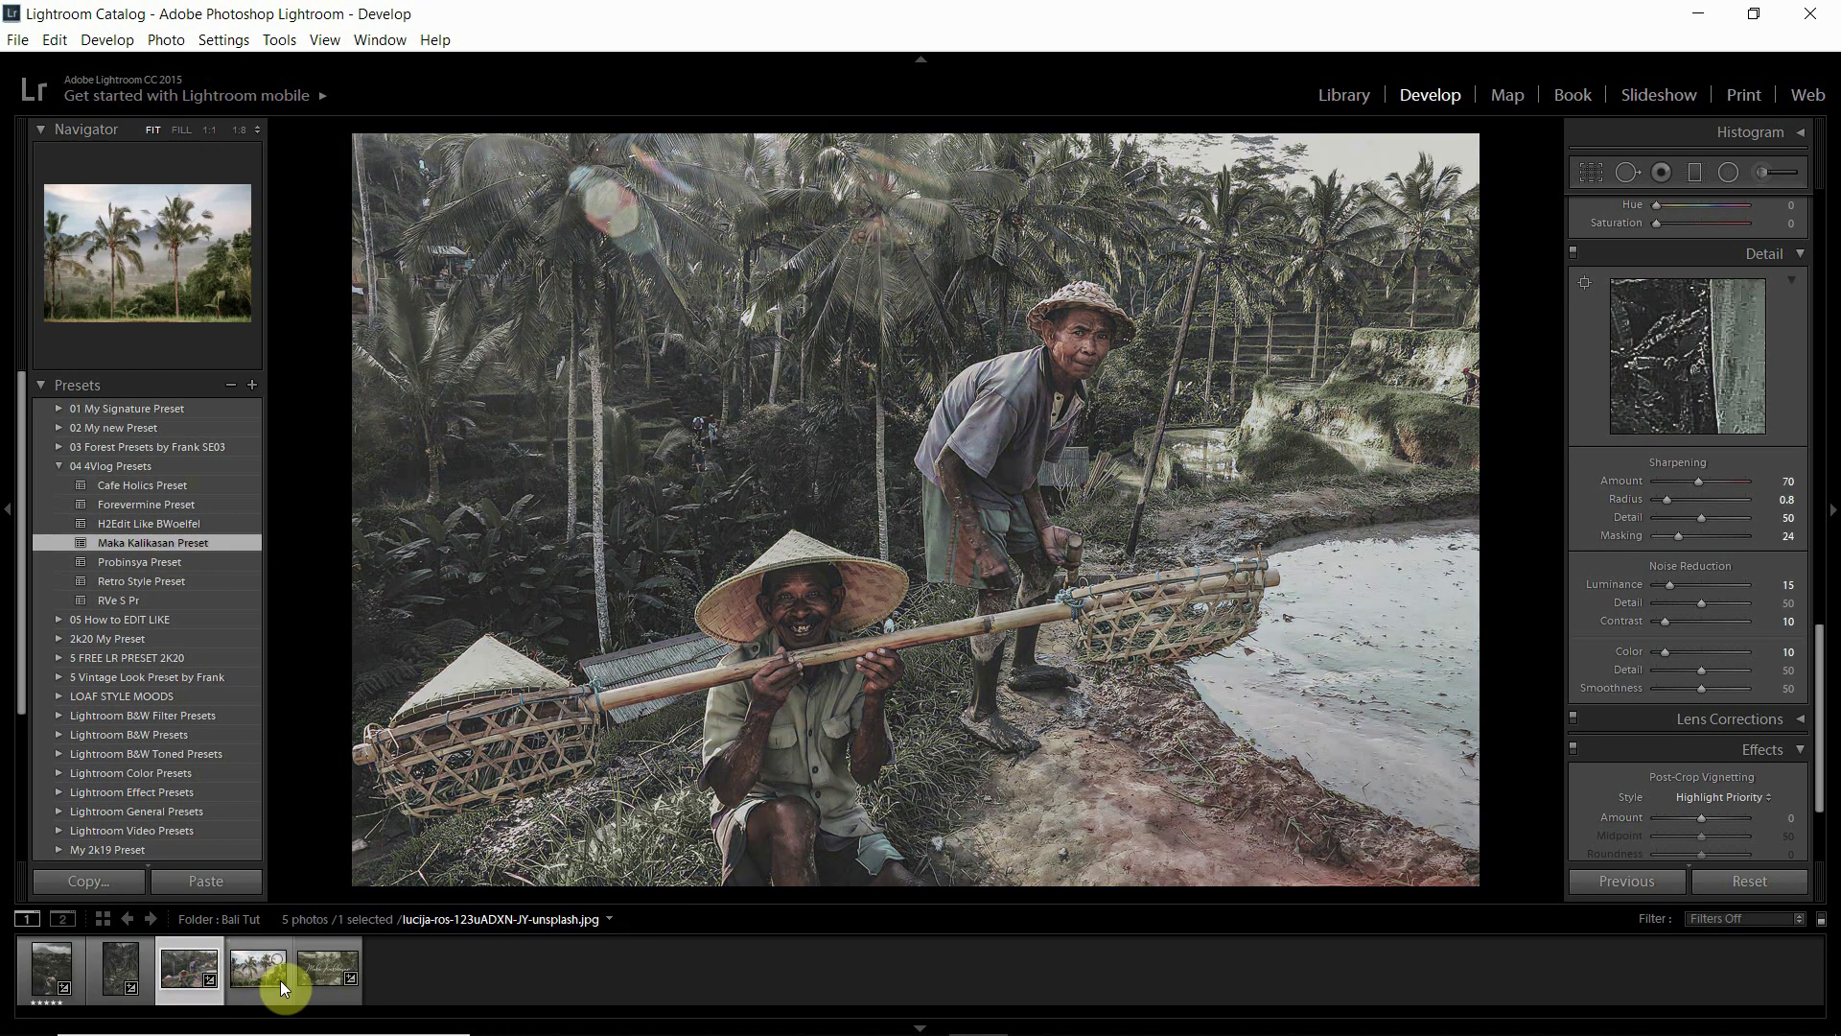
pyautogui.click(278, 973)
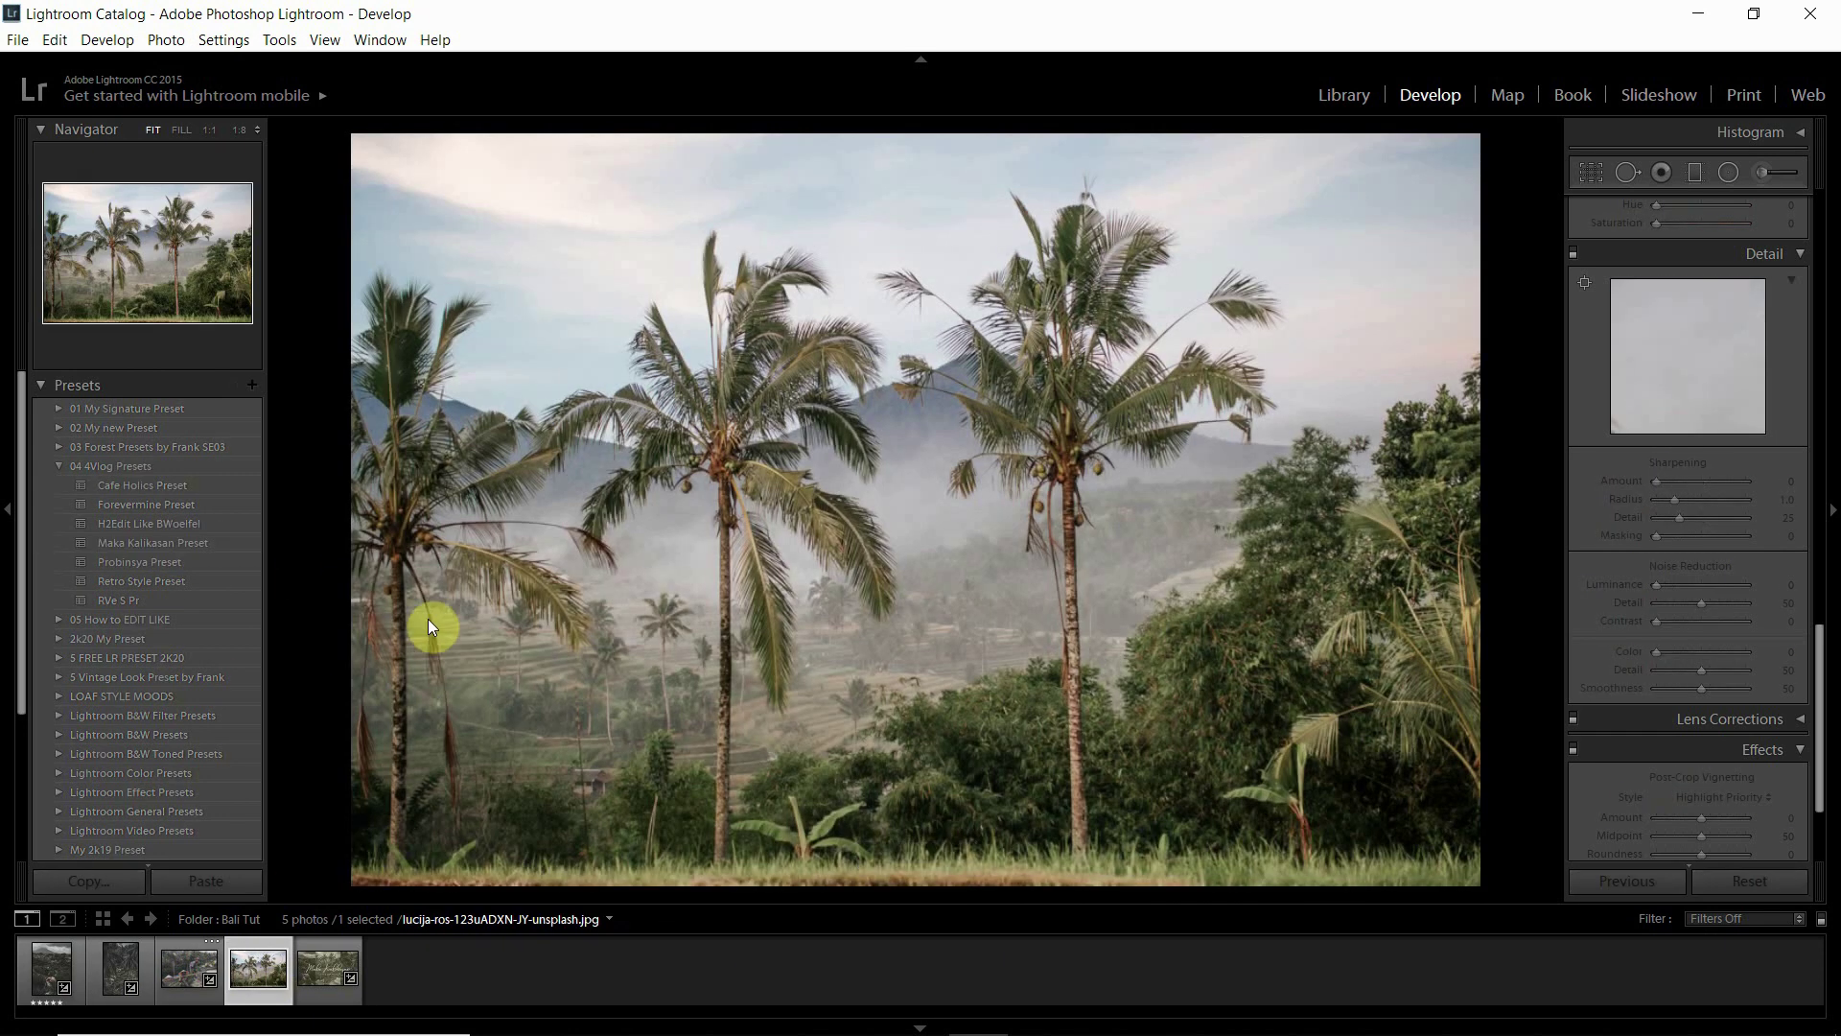
pyautogui.click(196, 544)
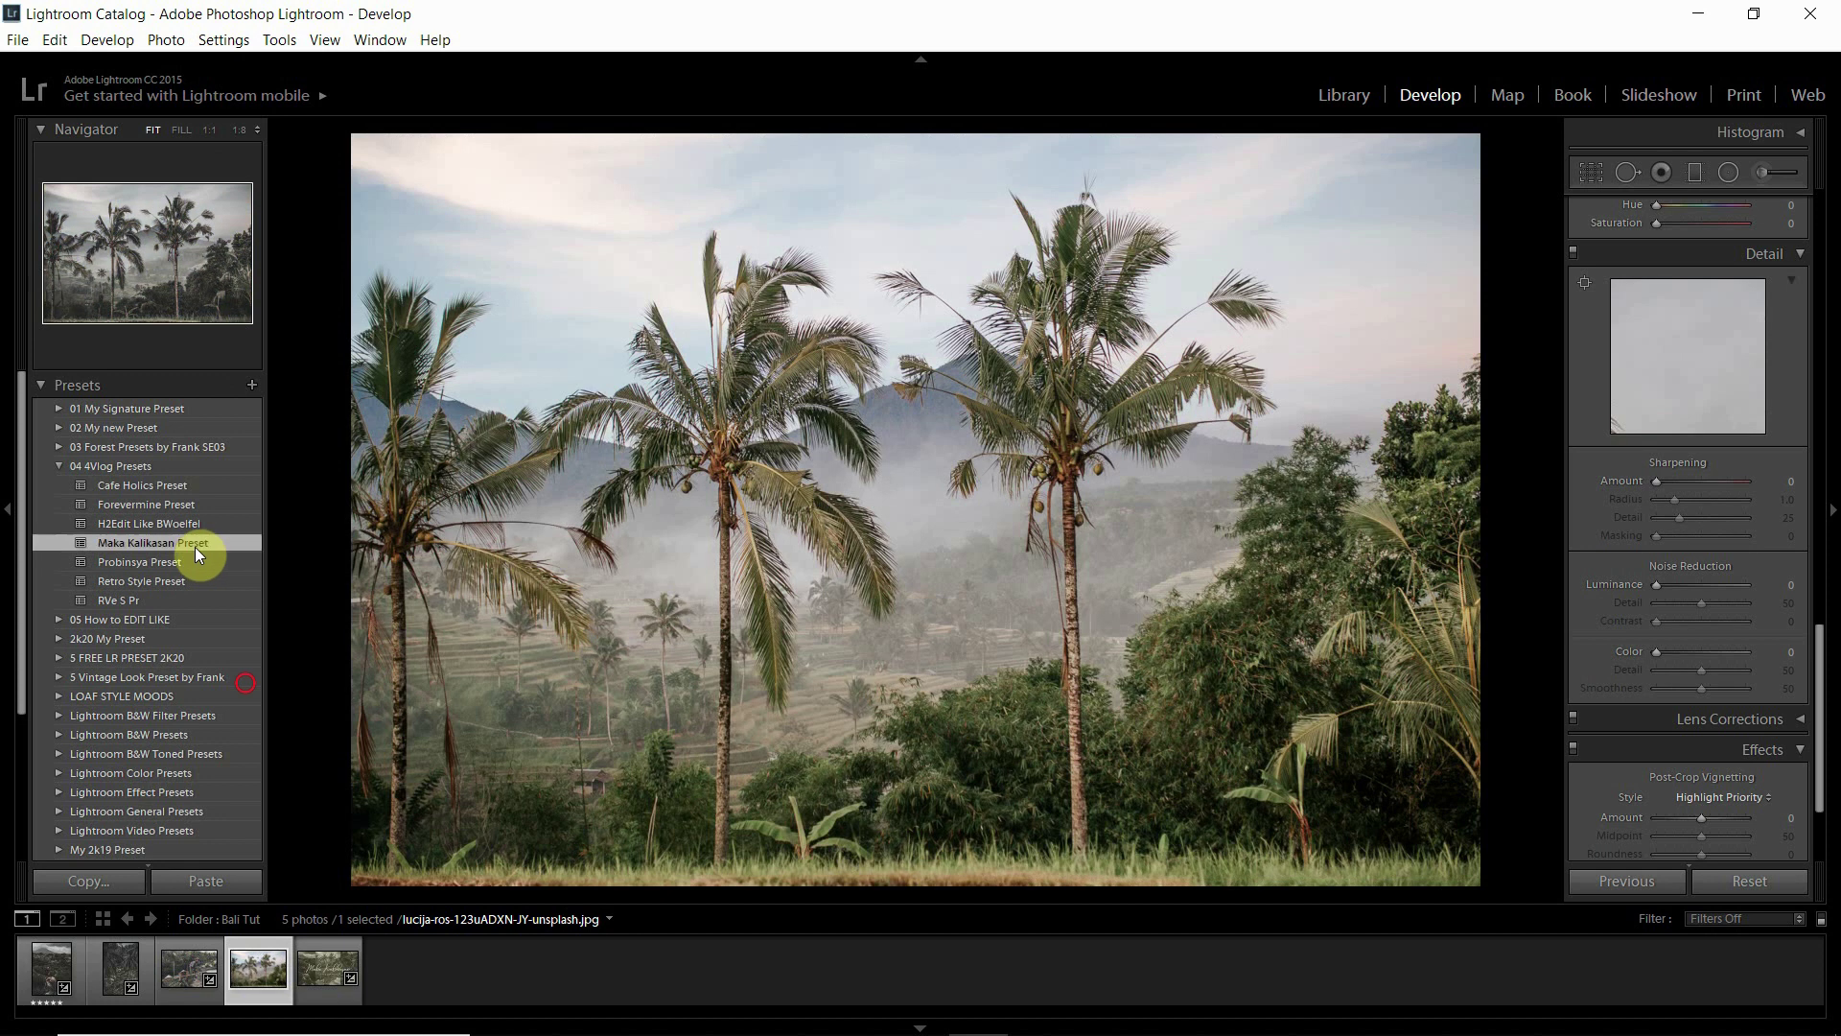